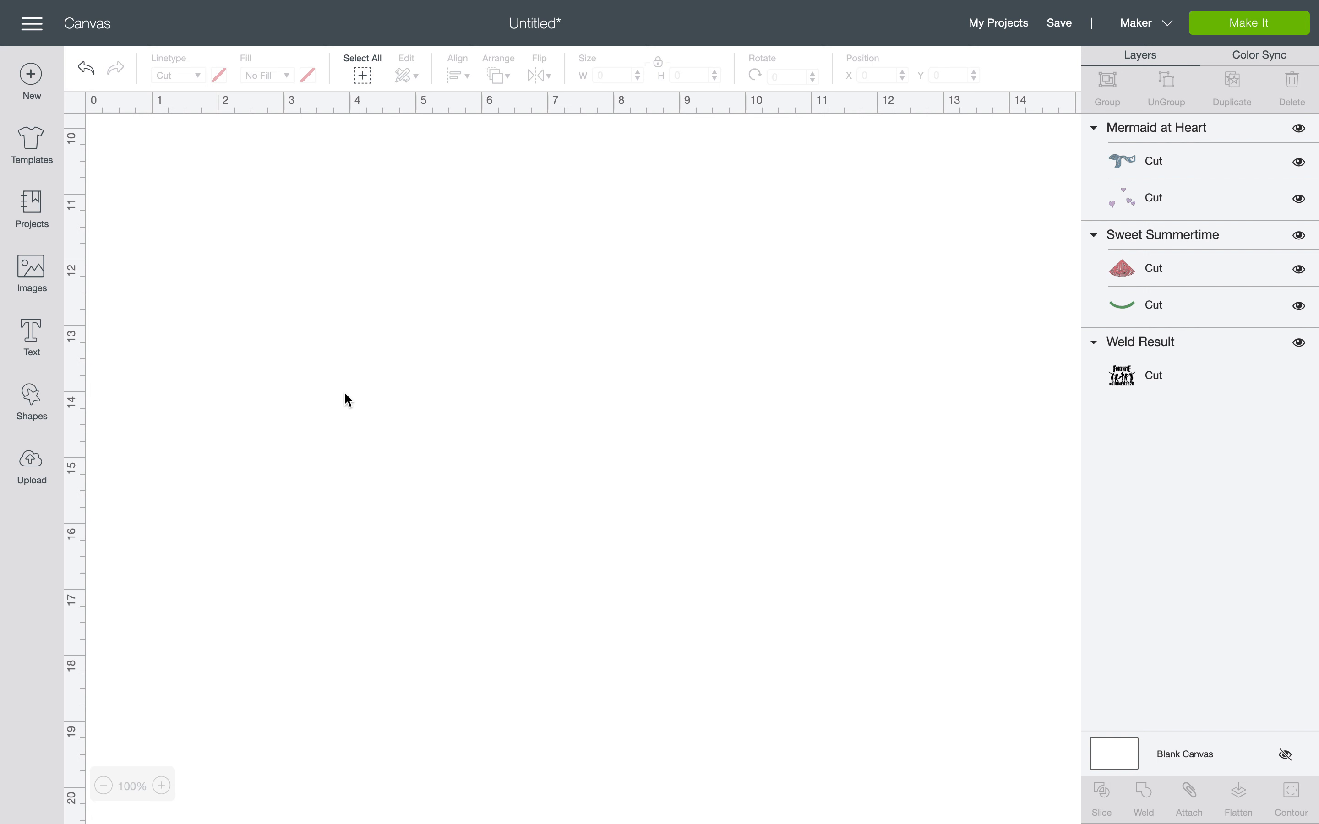
Add a text object reading "Summer" to the canvas
left_click(30, 329)
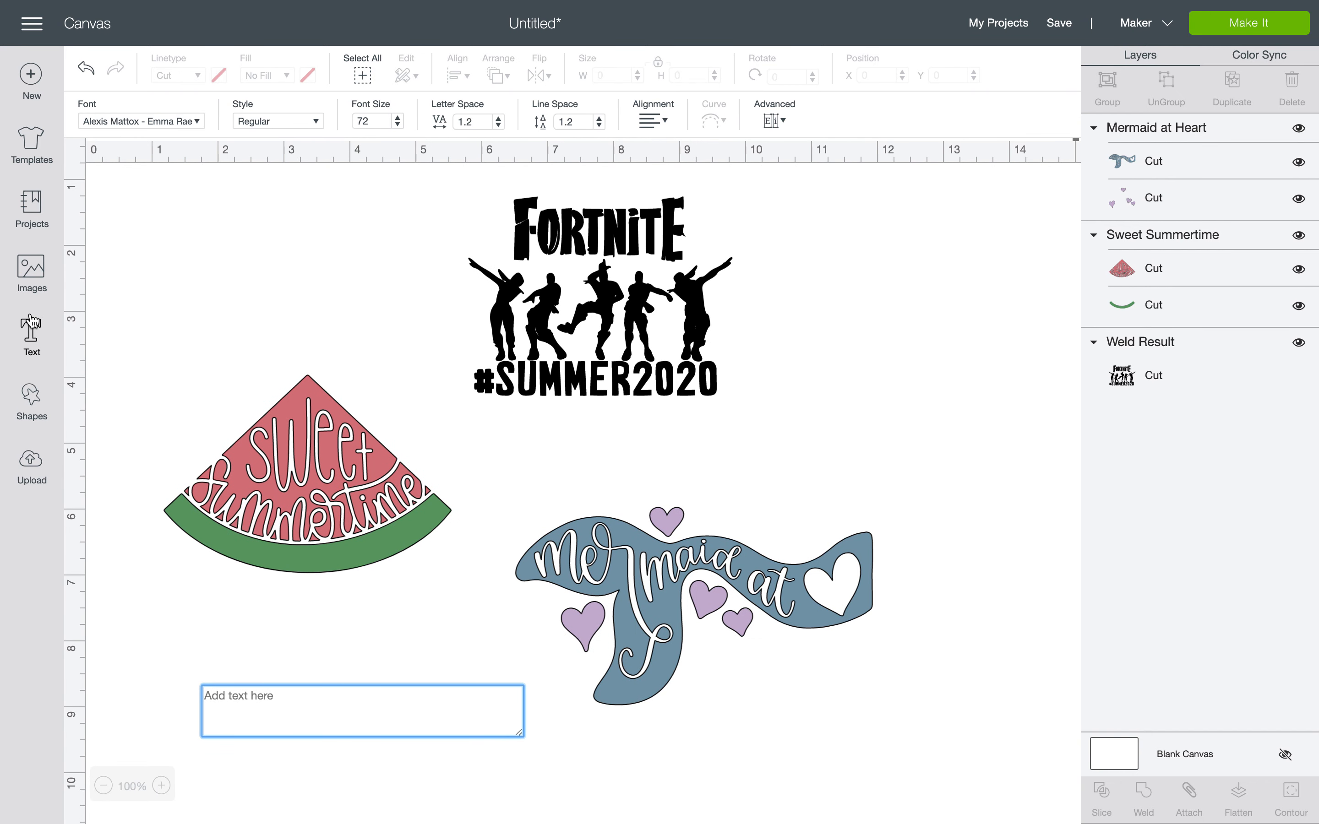
type("Su")
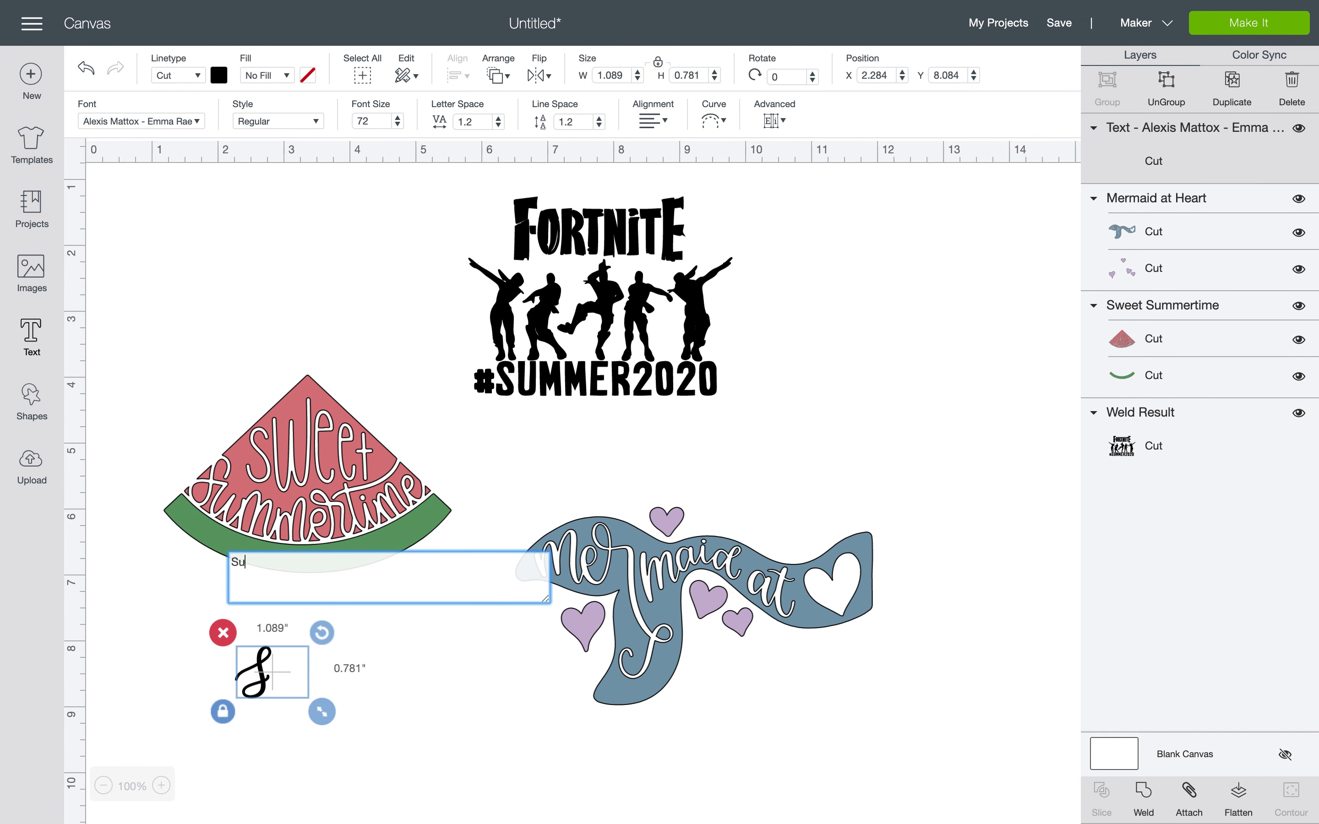
type("mmer")
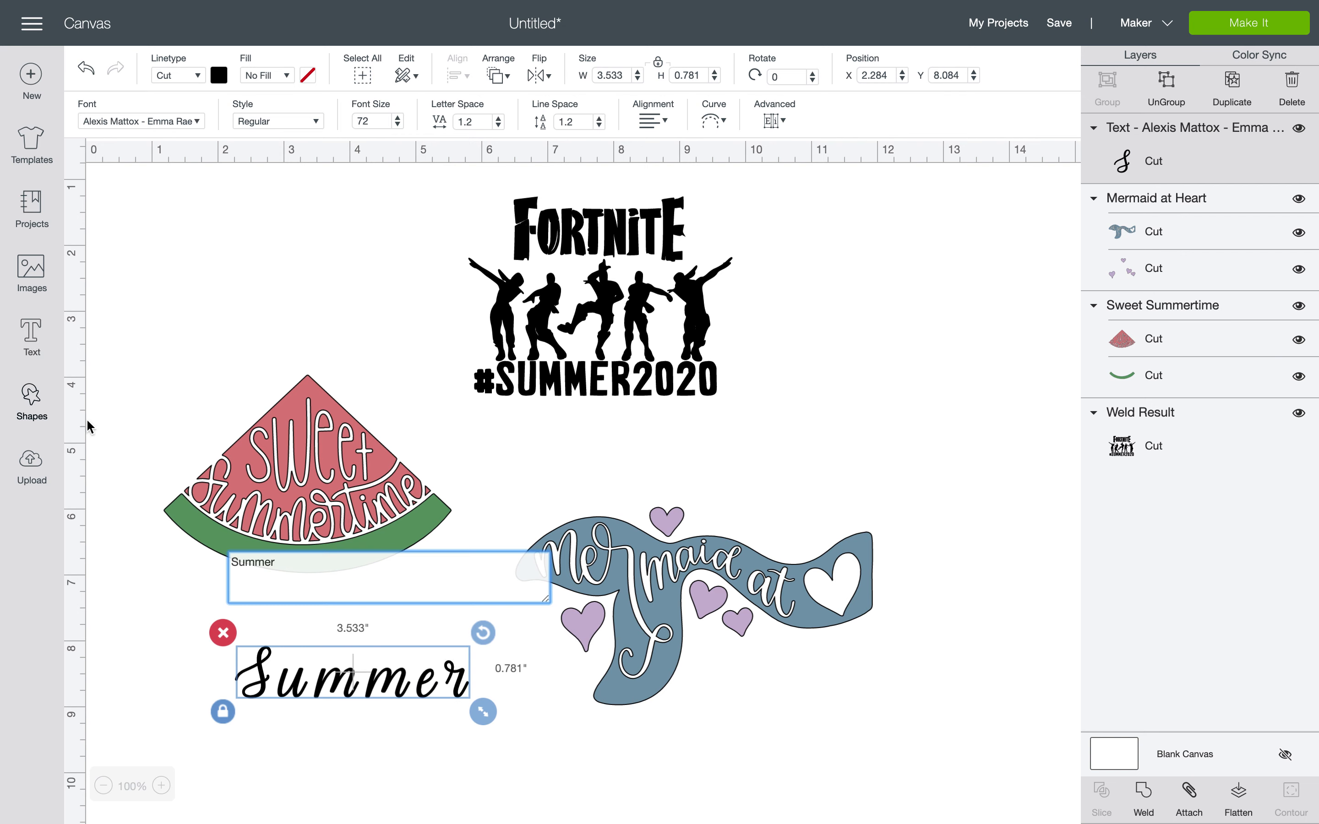
Move the Summer text to the empty area below the designs and enlarge it to about 6.8 in wide
scroll(139, 493, "down", 10)
left_click_drag(357, 188, 448, 429)
scroll(450, 439, "down", 5)
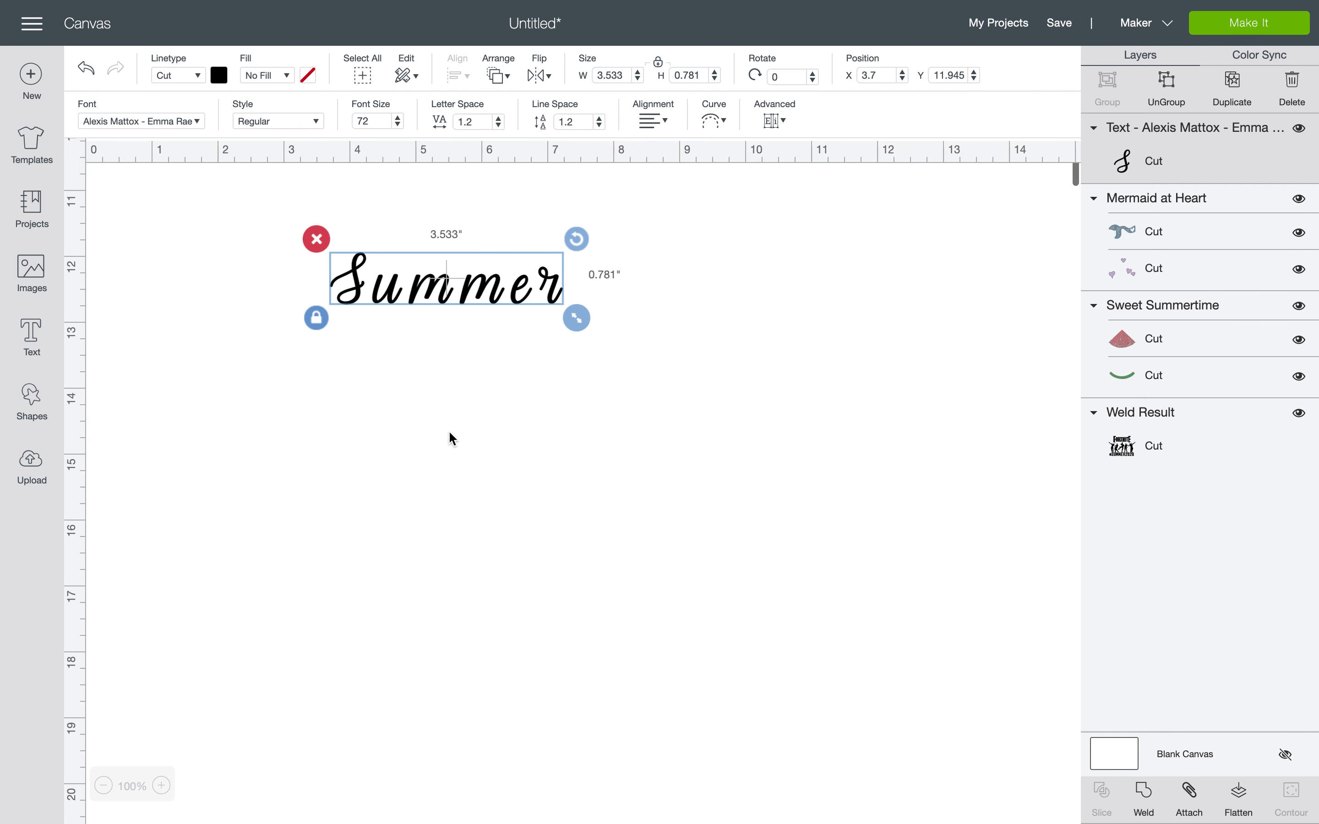
left_click_drag(448, 294, 448, 317)
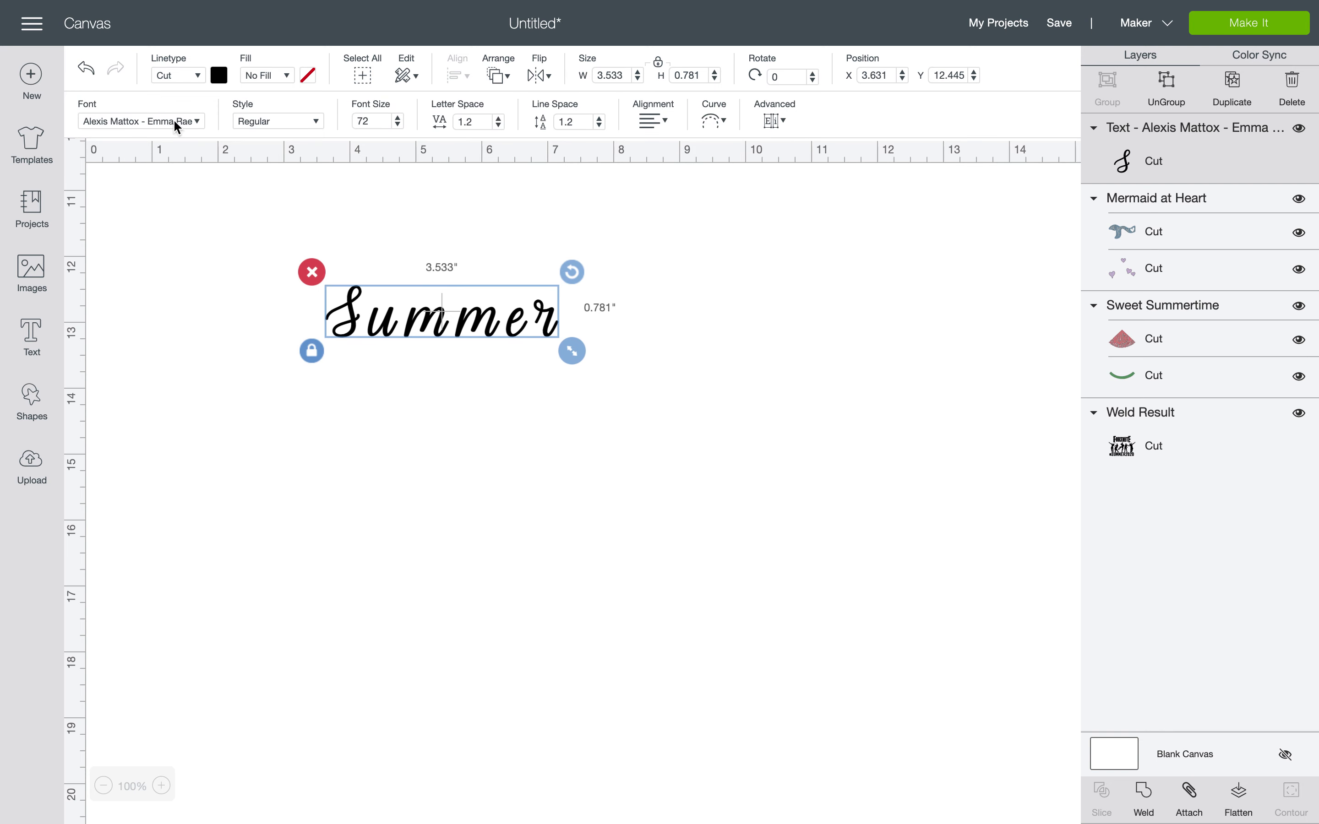
left_click_drag(572, 355, 801, 491)
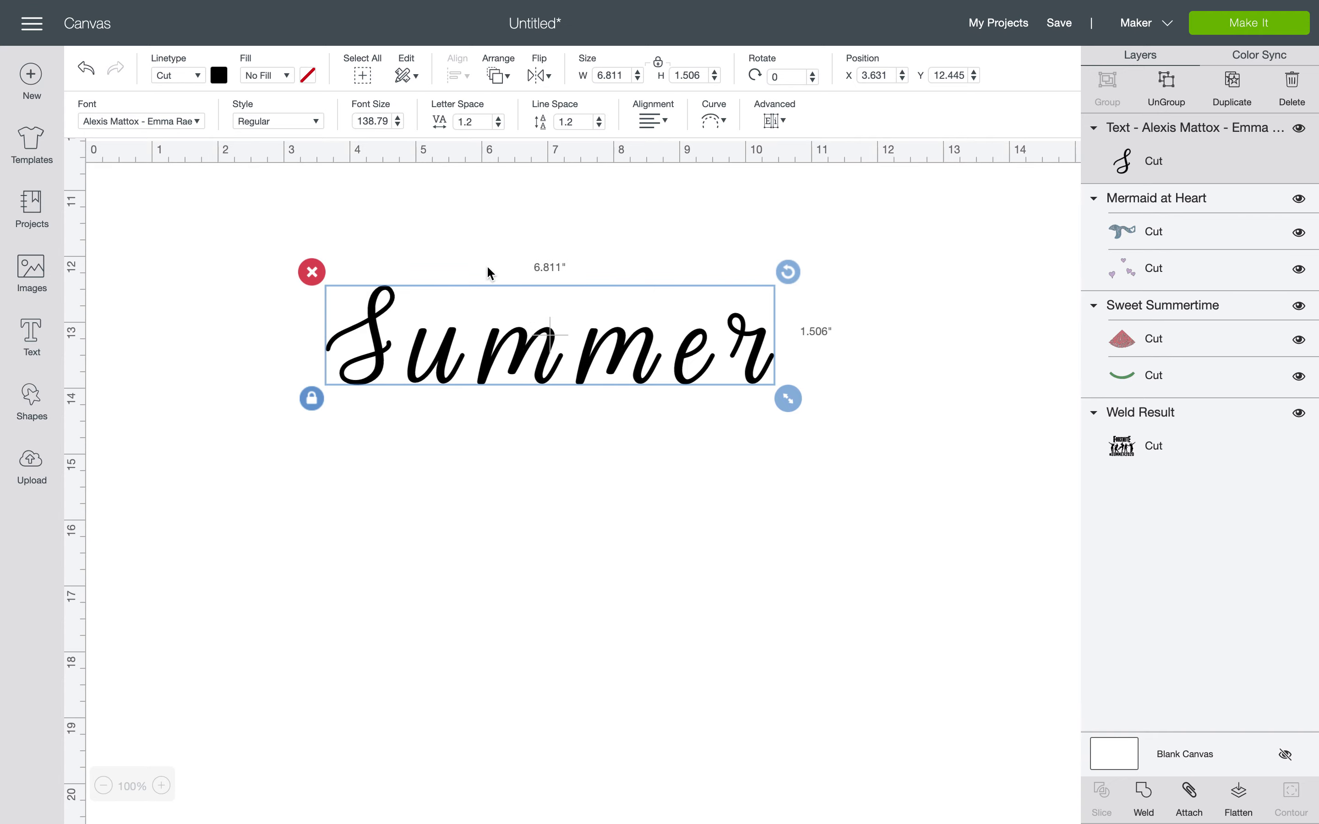
Search the fonts for "eritt" and set the Summer text's font to Eritta Script Bold
left_click(165, 120)
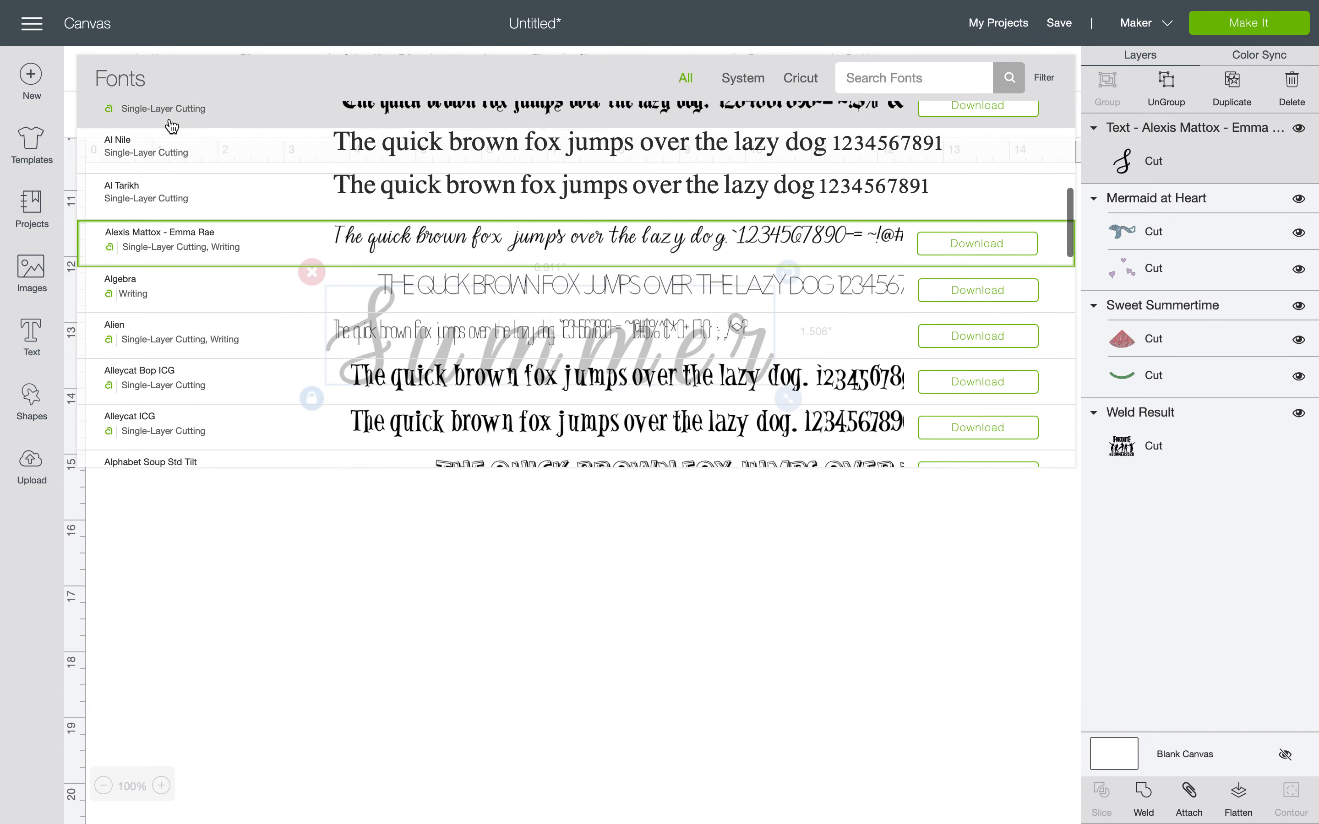
scroll(408, 240, "down", 20)
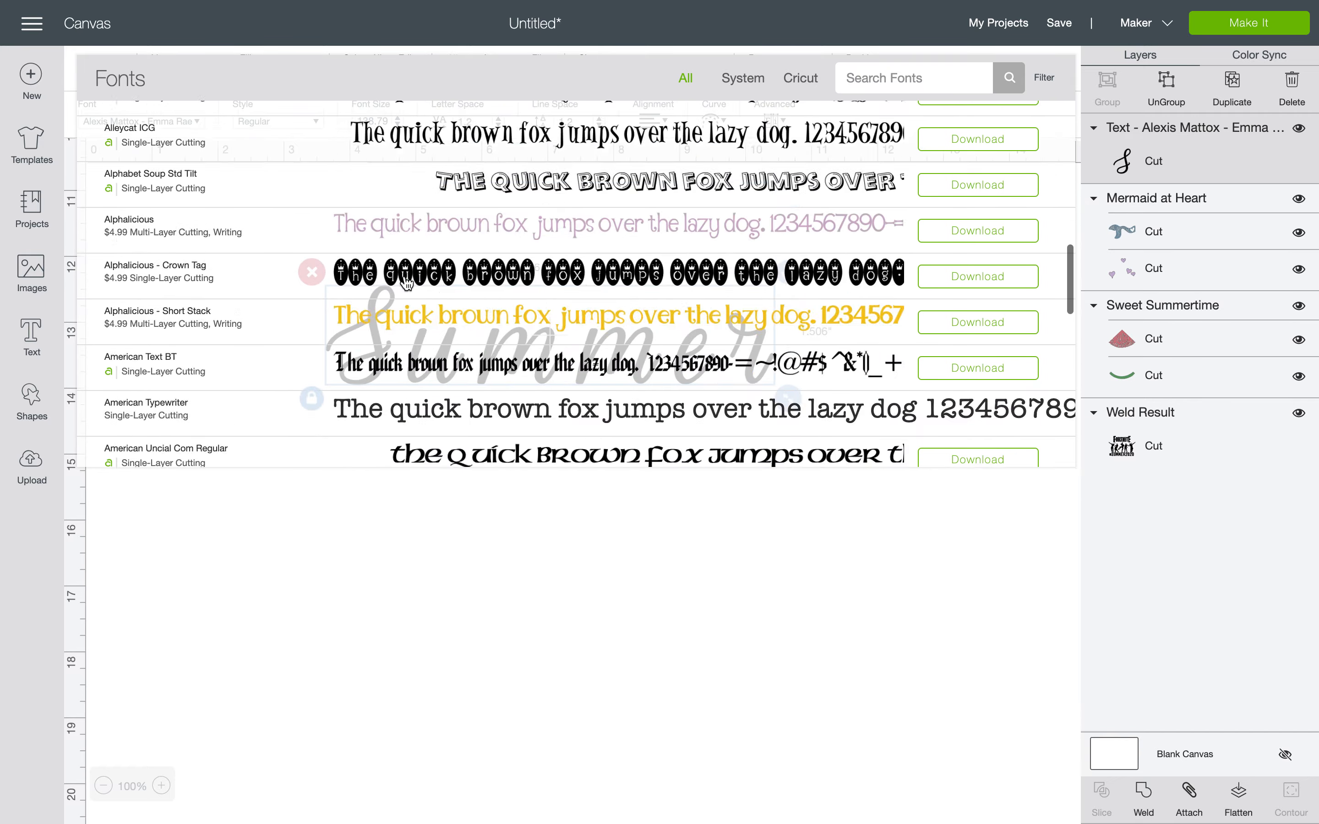
scroll(407, 240, "down", 5)
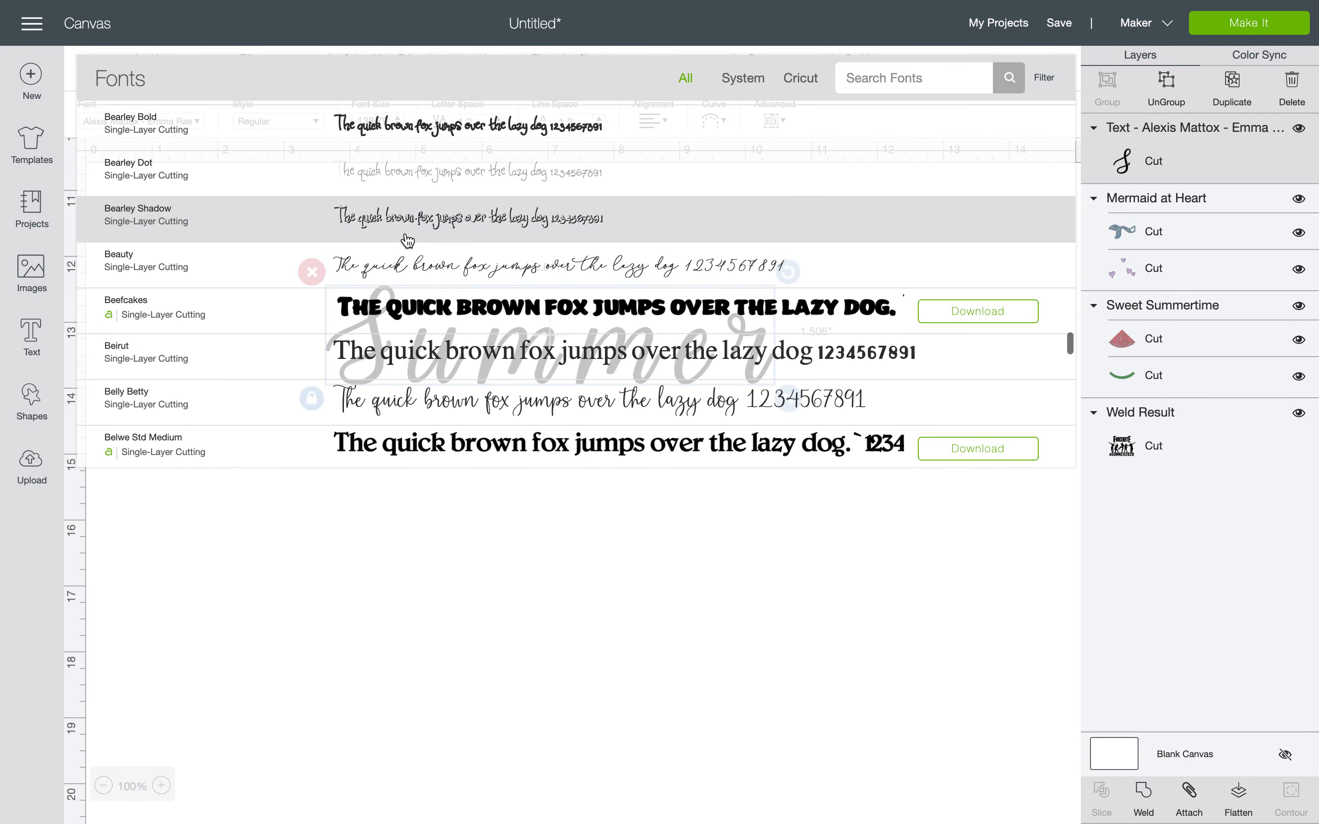
scroll(408, 238, "down", 5)
scroll(408, 237, "down", 1)
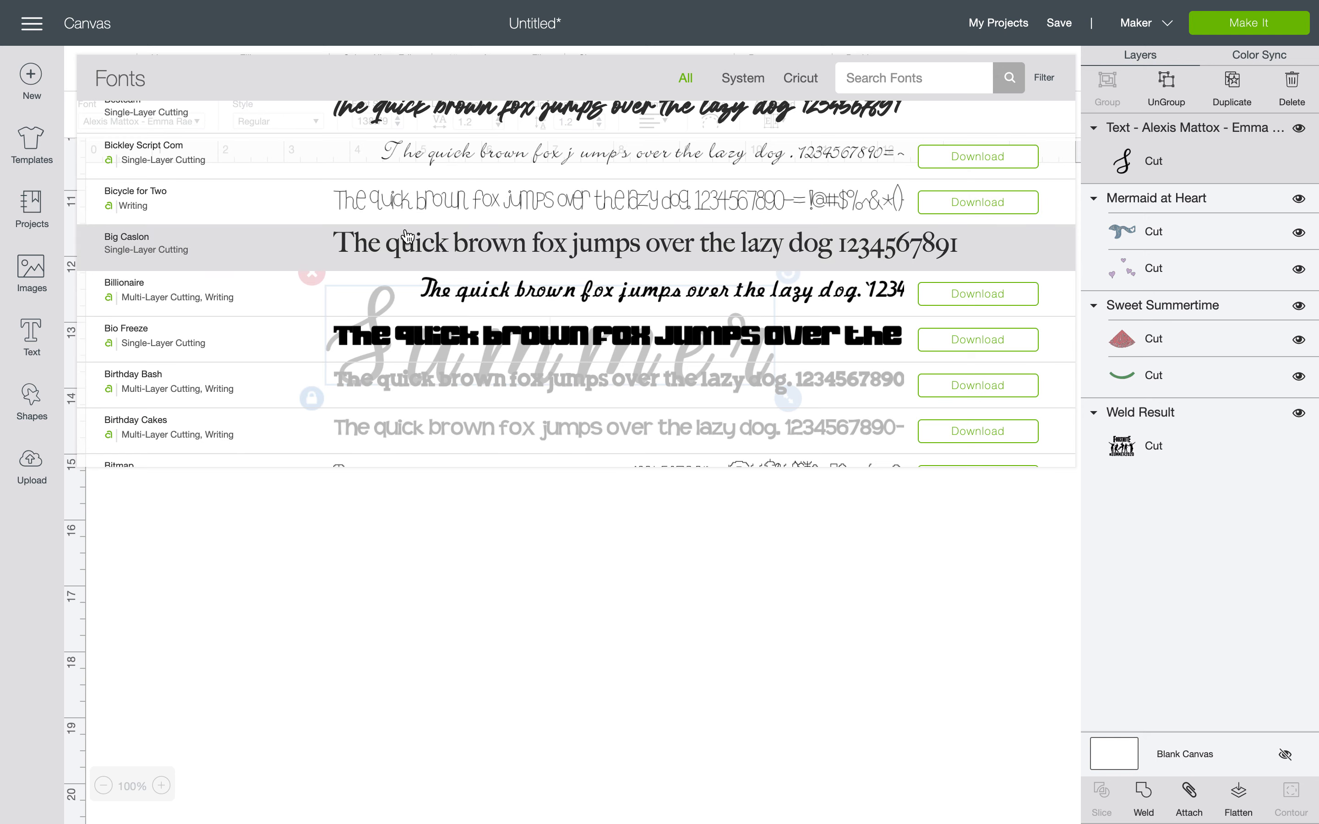
left_click(921, 82)
type("er")
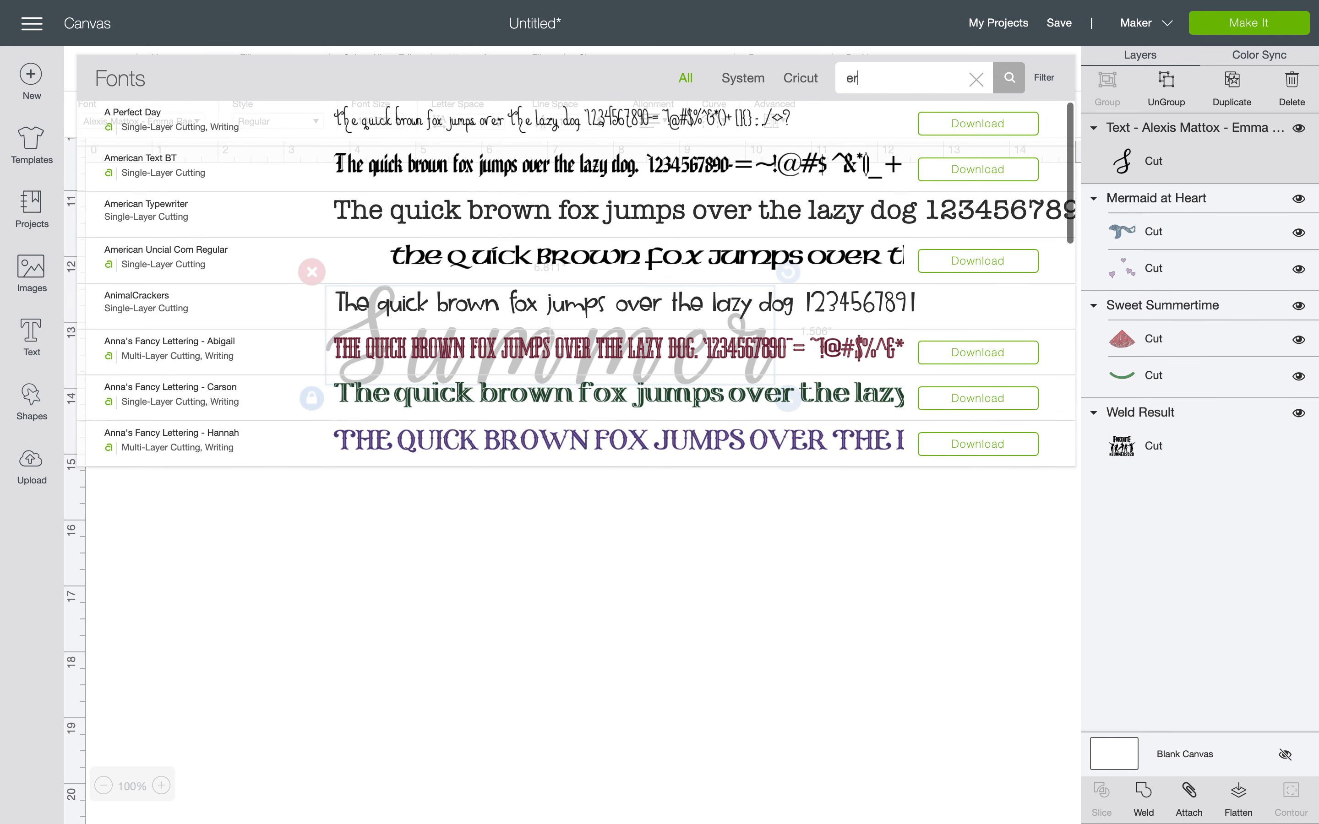
type("itt")
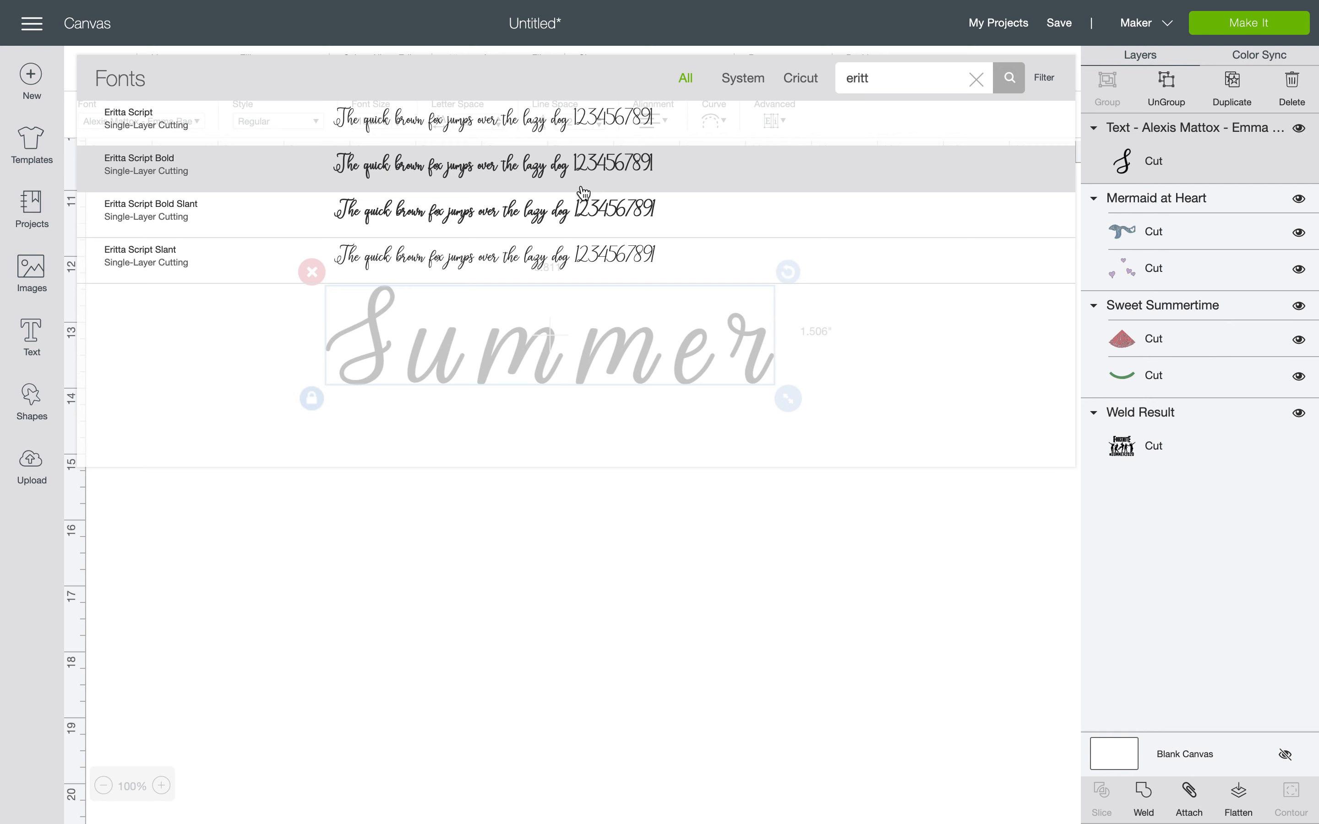
left_click(568, 174)
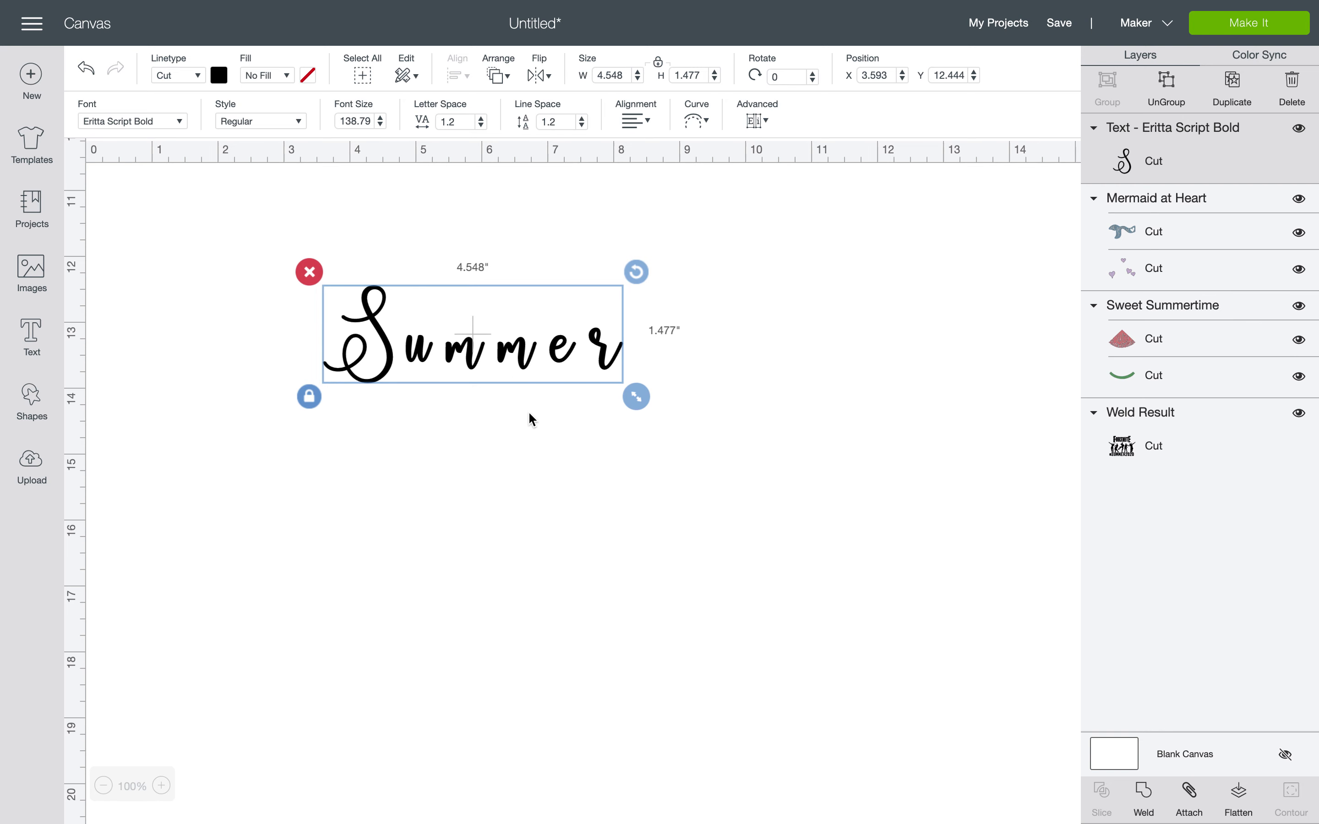
Enlarge the Summer text proportionally to about 7.16 in wide
left_click_drag(633, 405, 806, 450)
left_click(688, 490)
left_click(655, 392)
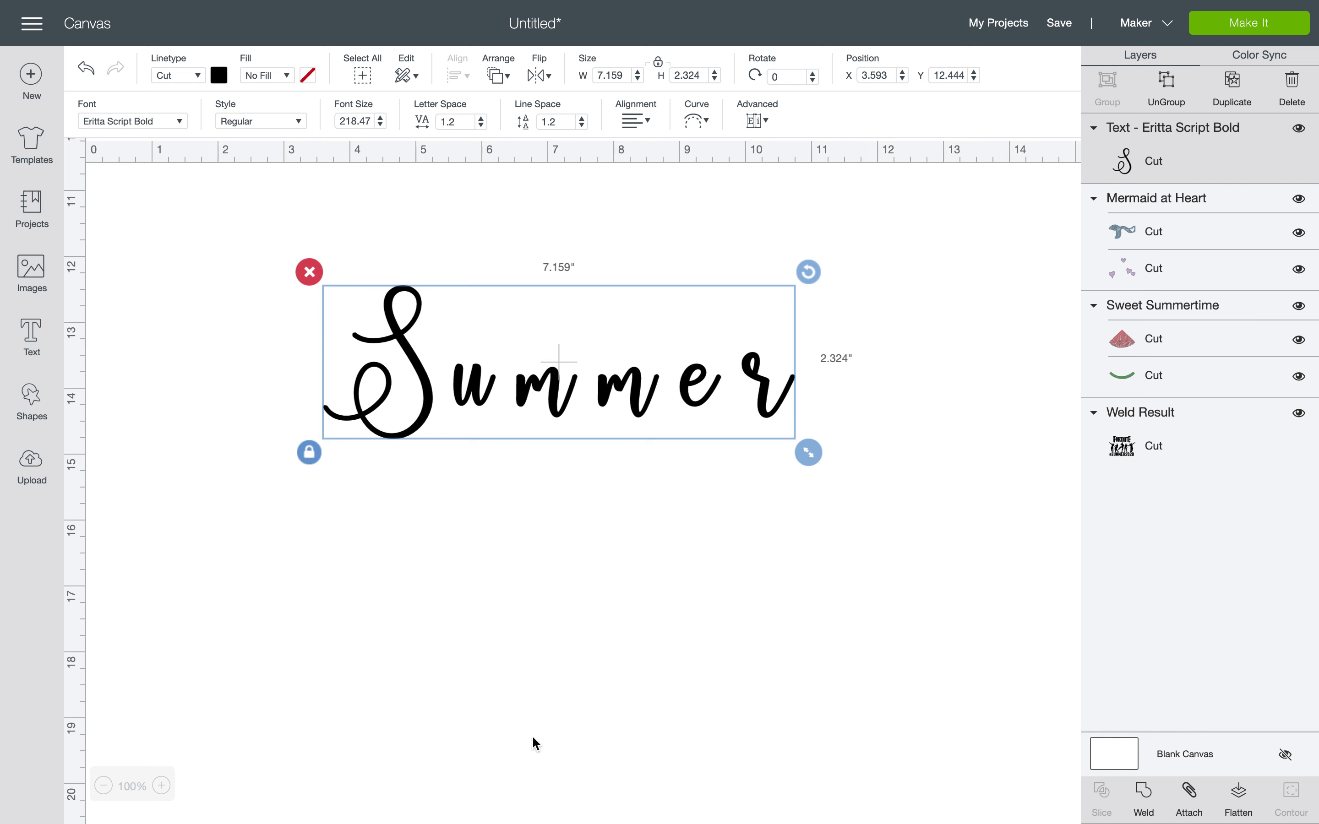
Switch to Font Book and select the Eritta Script font family
mouse_move(589, 822)
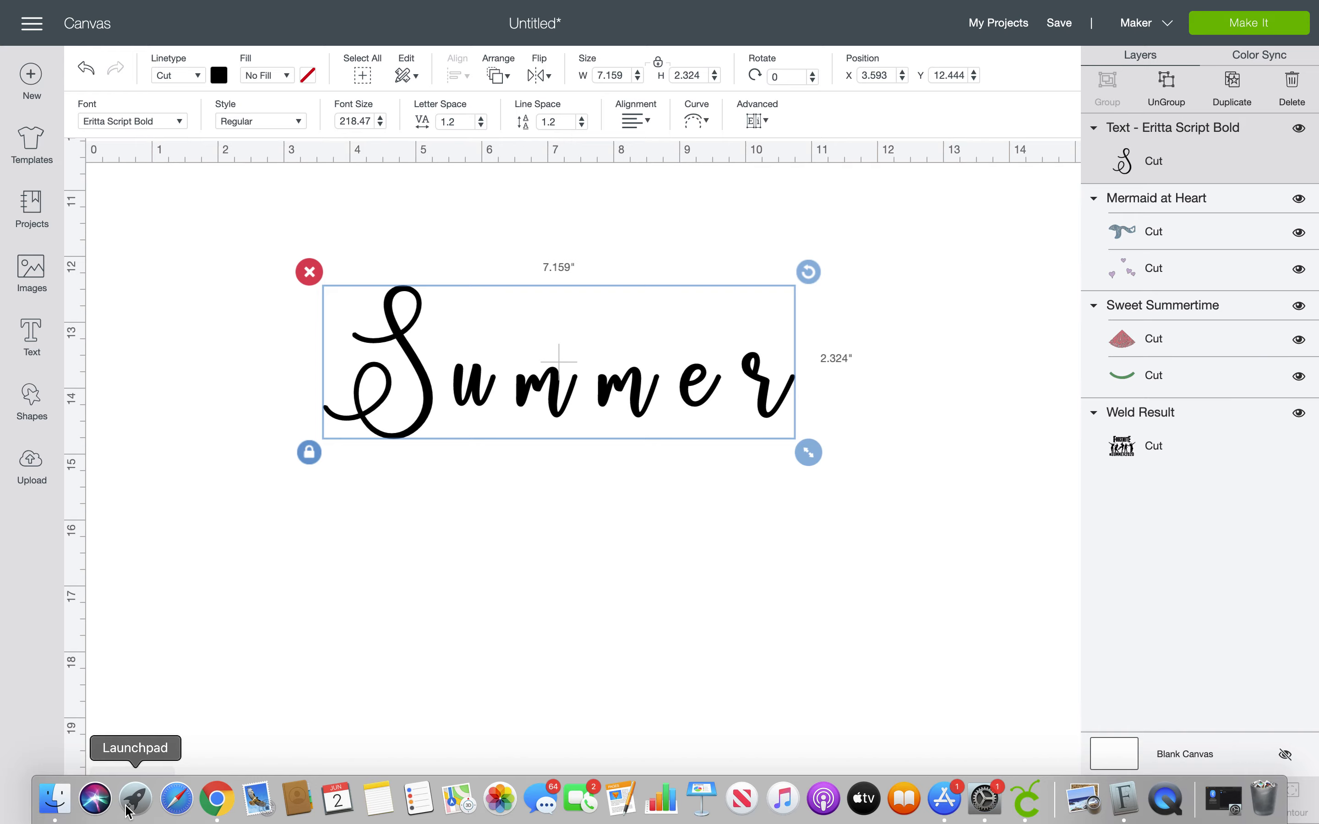
left_click(140, 805)
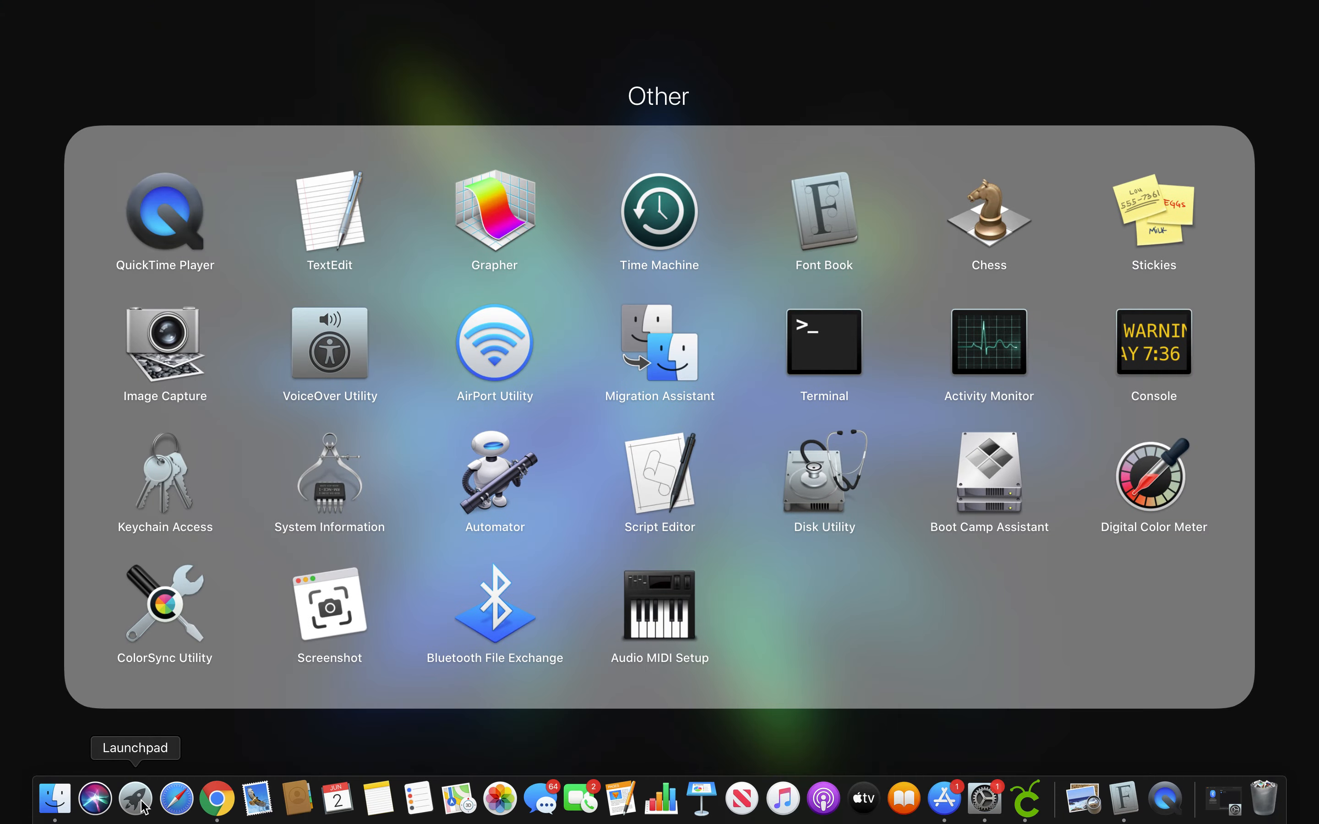
left_click(824, 195)
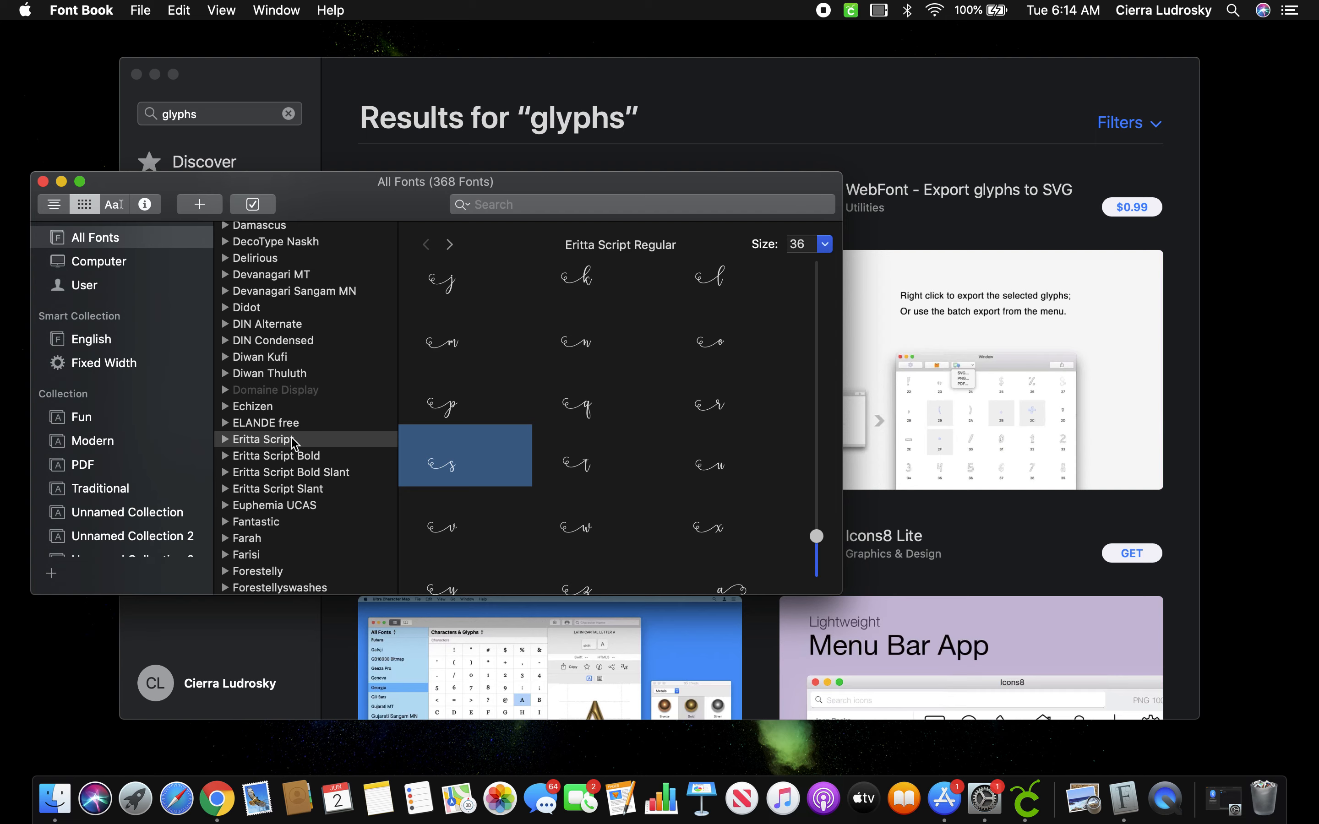
left_click(277, 447)
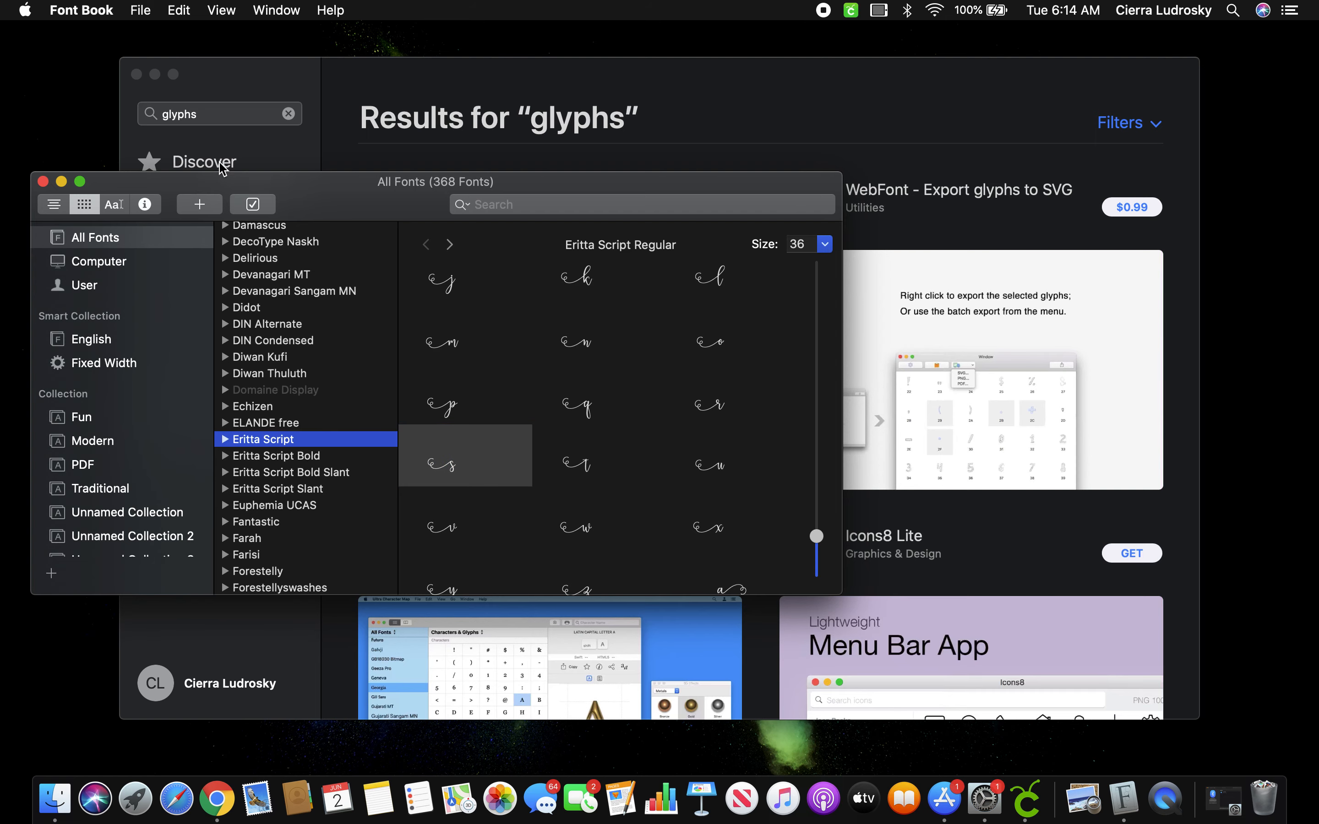
View the sample alphabet of Eritta Script, including its uppercase and lowercase letters
left_click(57, 202)
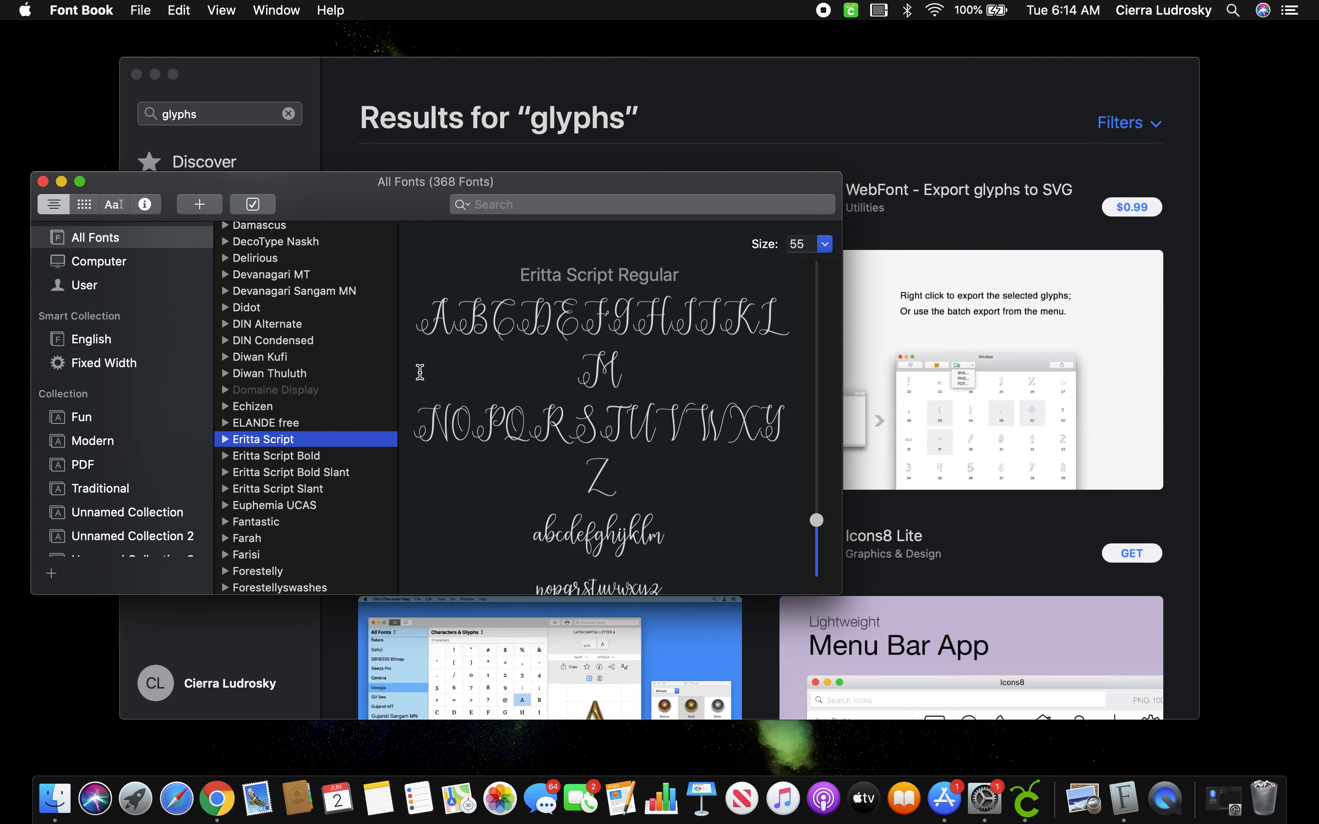
left_click(551, 388)
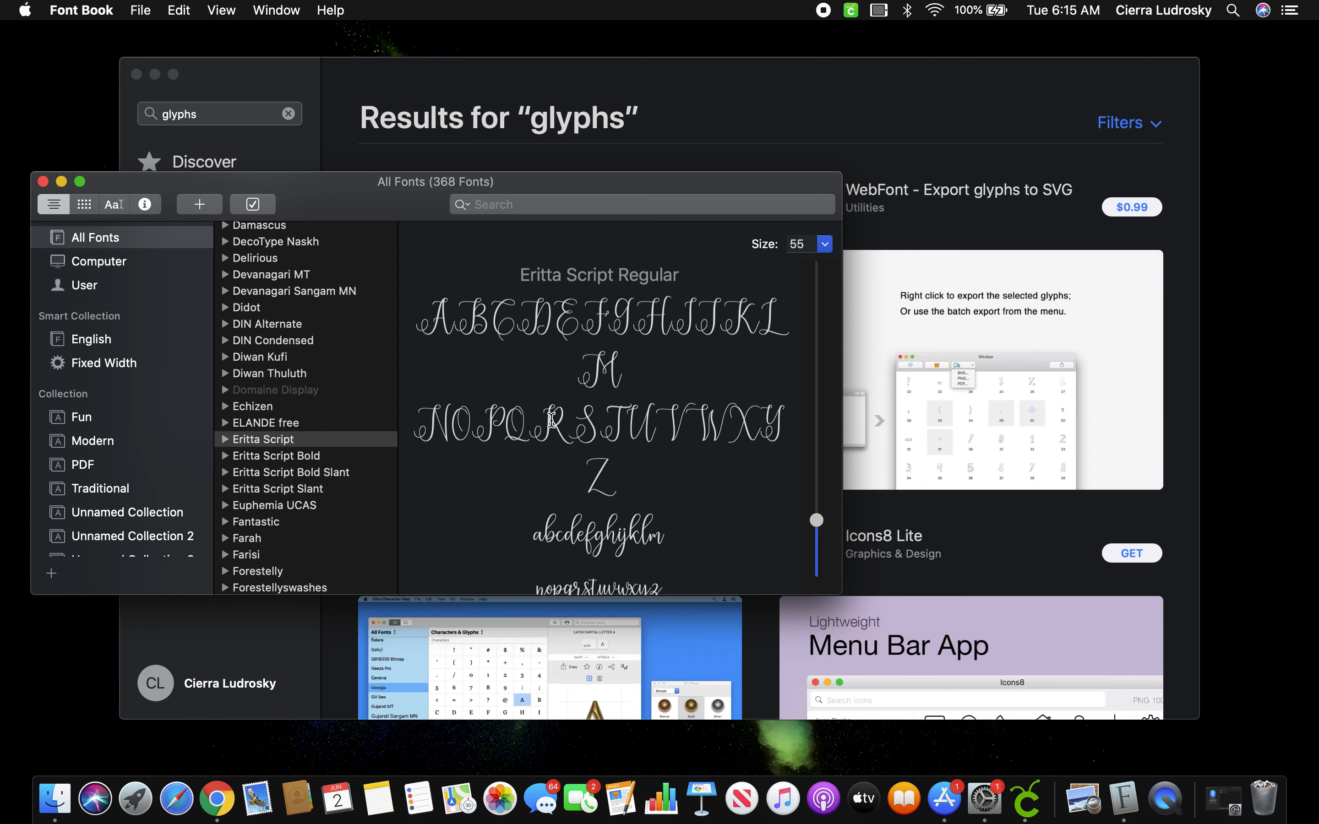
triple_click(551, 420)
left_click(551, 420)
scroll(551, 420, "down", 2)
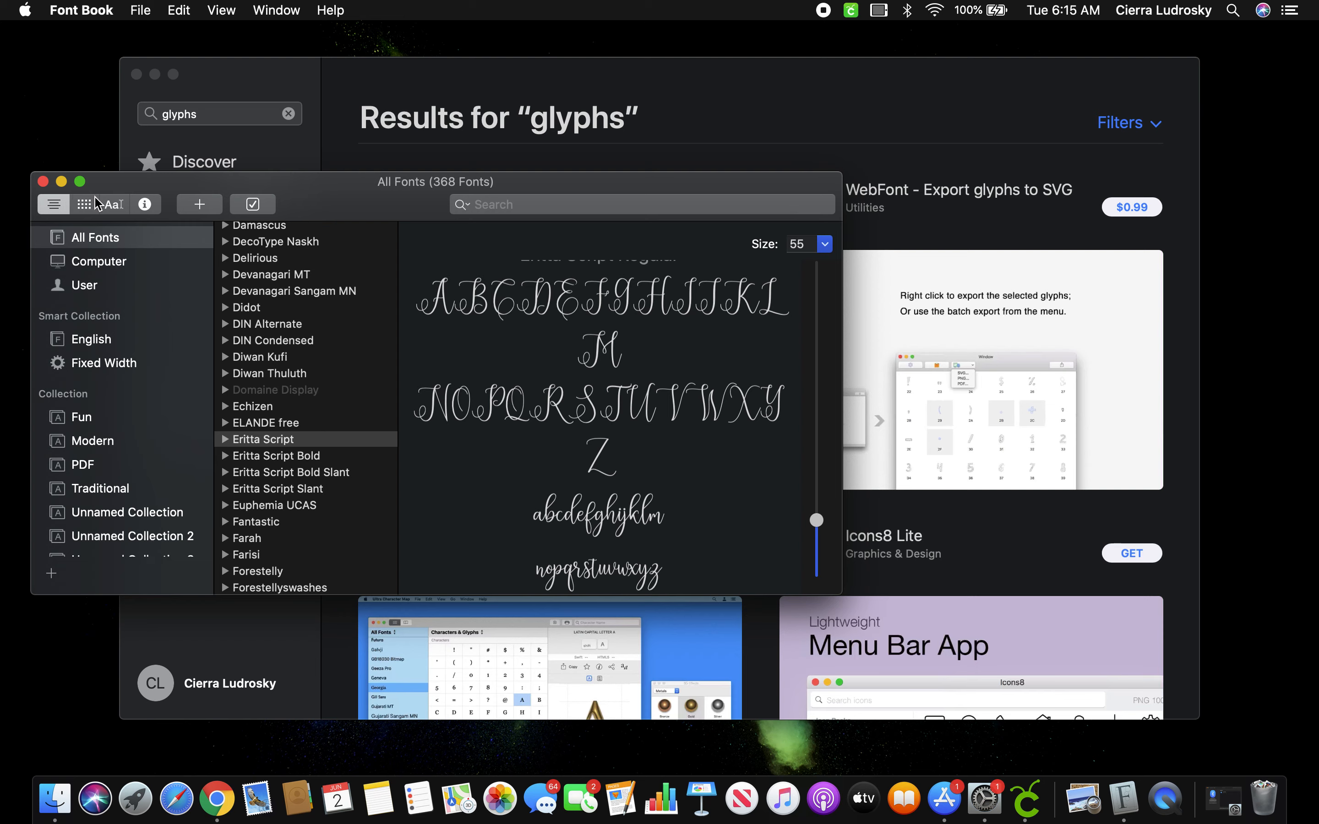
Display the full glyph repertoire of Eritta Script Regular
left_click(84, 206)
left_click(115, 206)
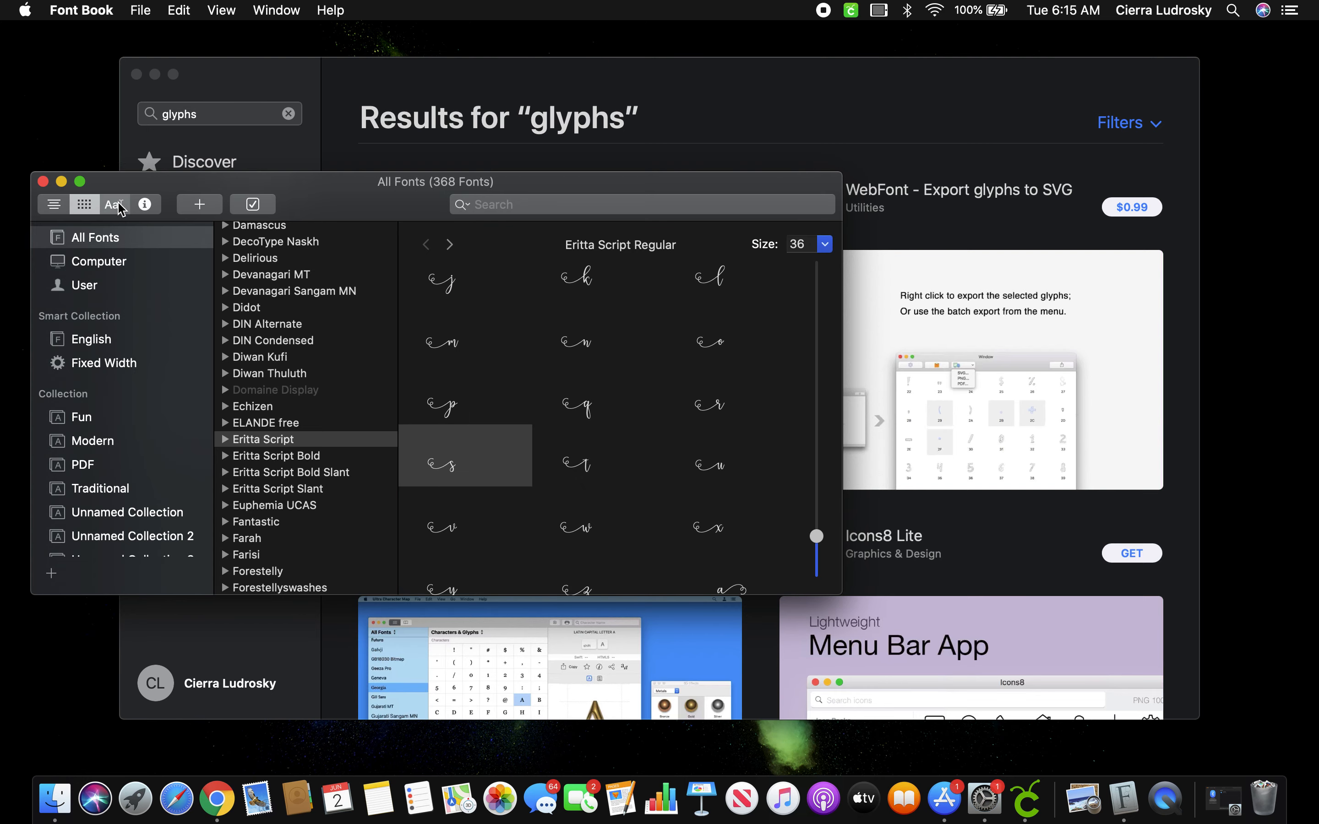
left_click(86, 206)
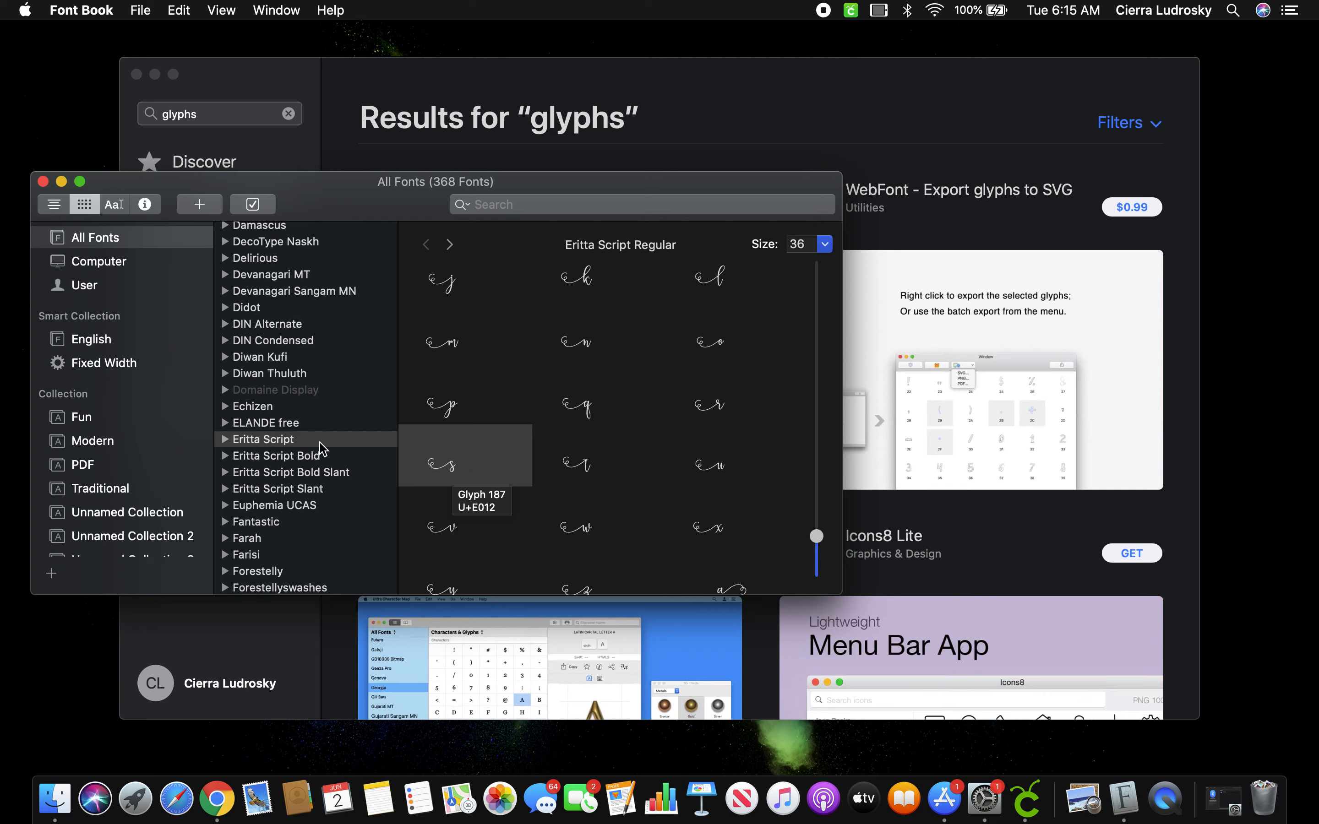
Look through the list of installed fonts and select Eritta Script again
scroll(305, 385, "up", 10)
scroll(303, 384, "down", 10)
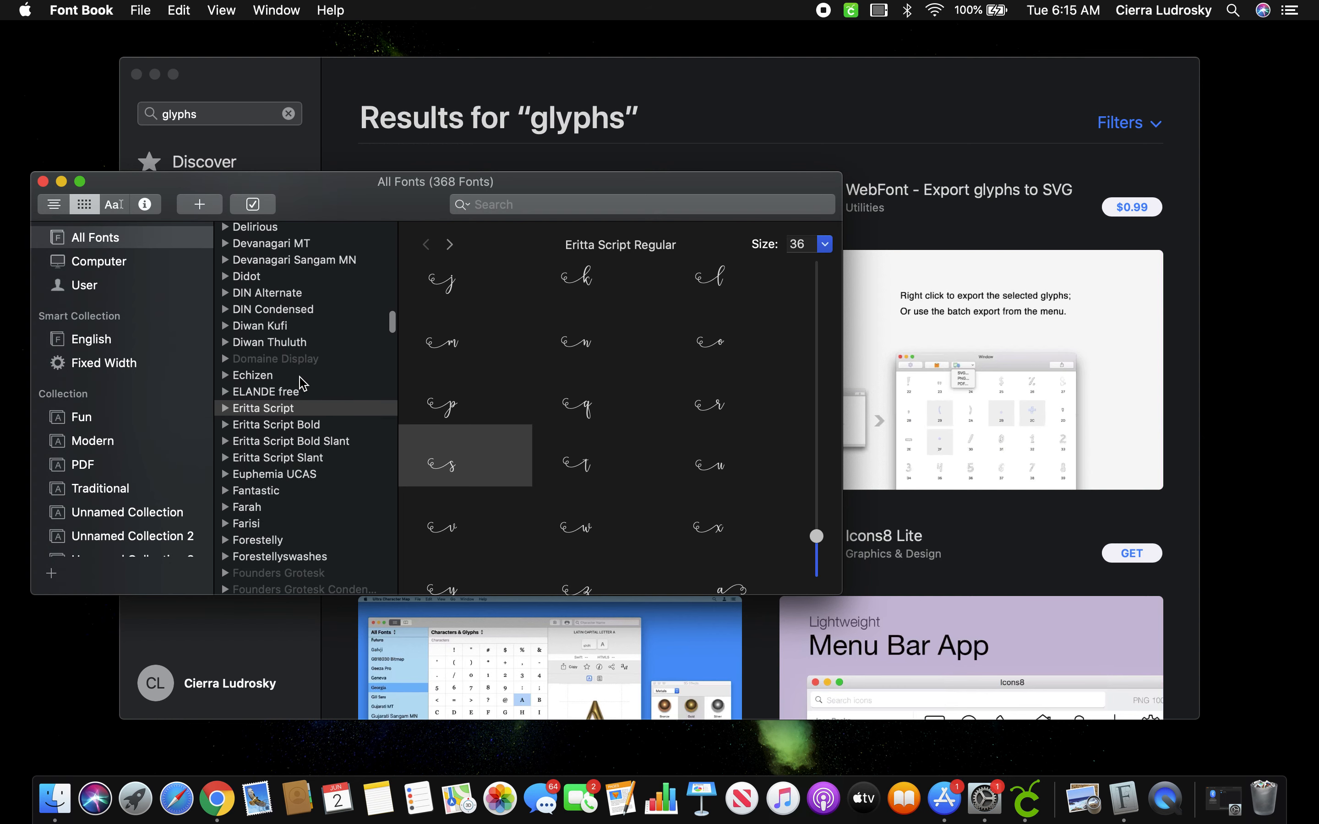
scroll(304, 384, "down", 1)
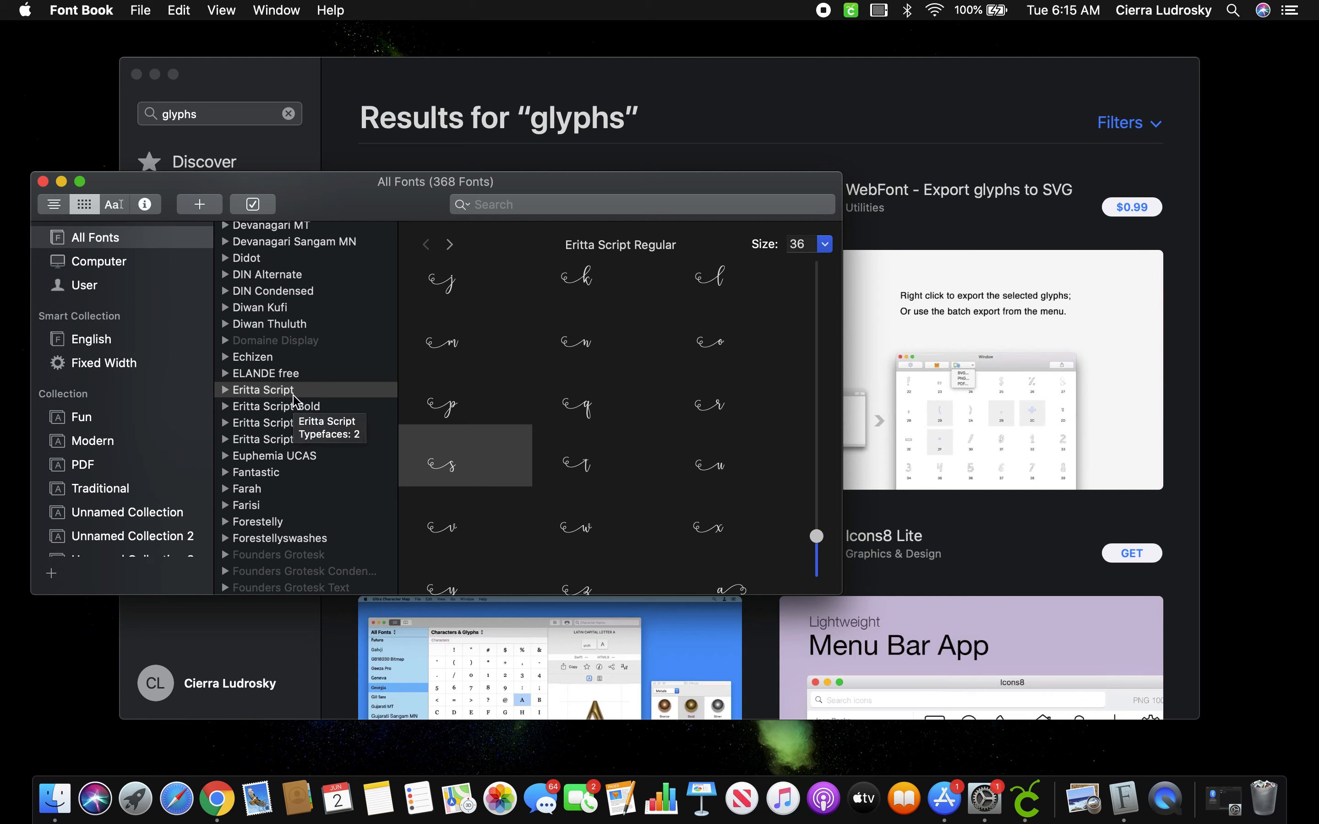
left_click(293, 395)
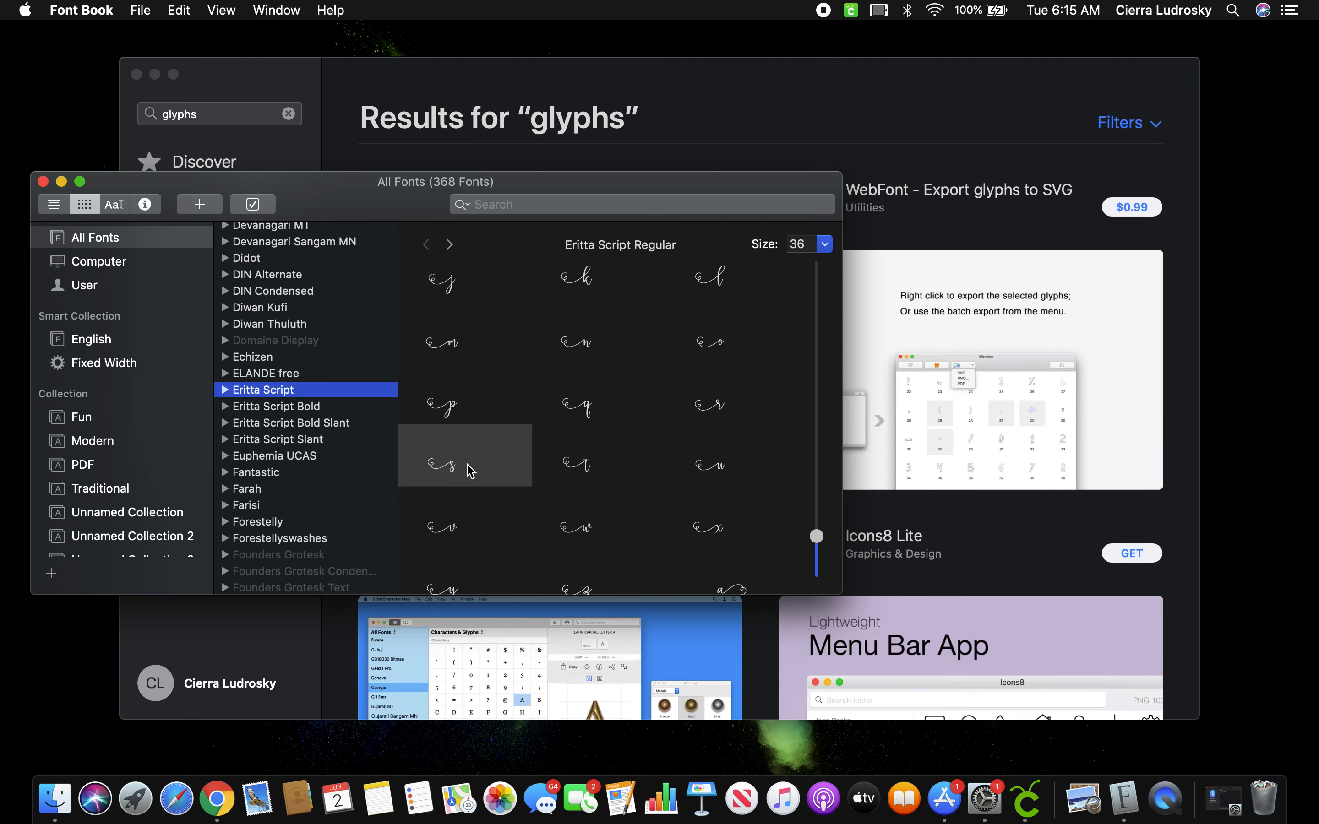
Look through Eritta Script's alternate letters and select the lowercase s glyph with the leading swash
scroll(468, 469, "down", 3)
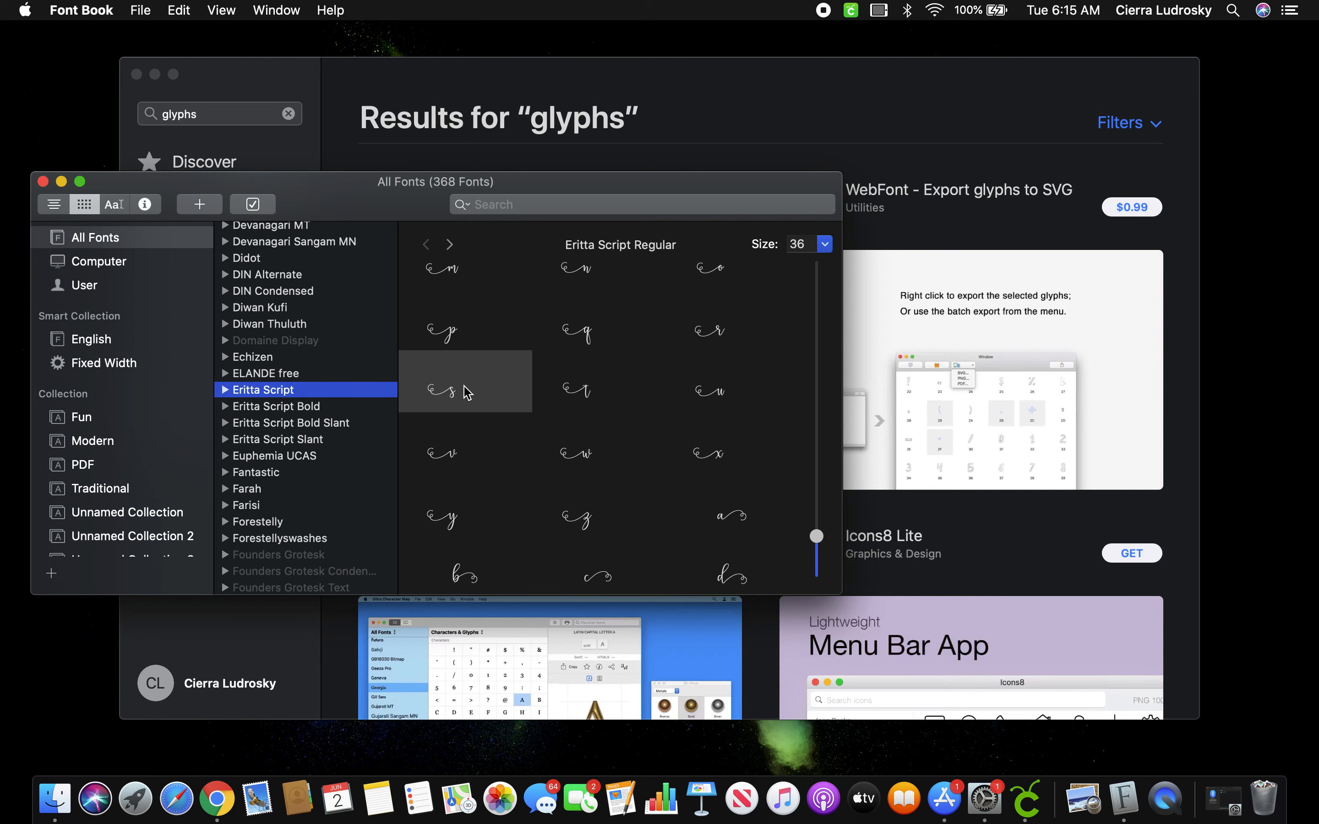
scroll(543, 386, "up", 3)
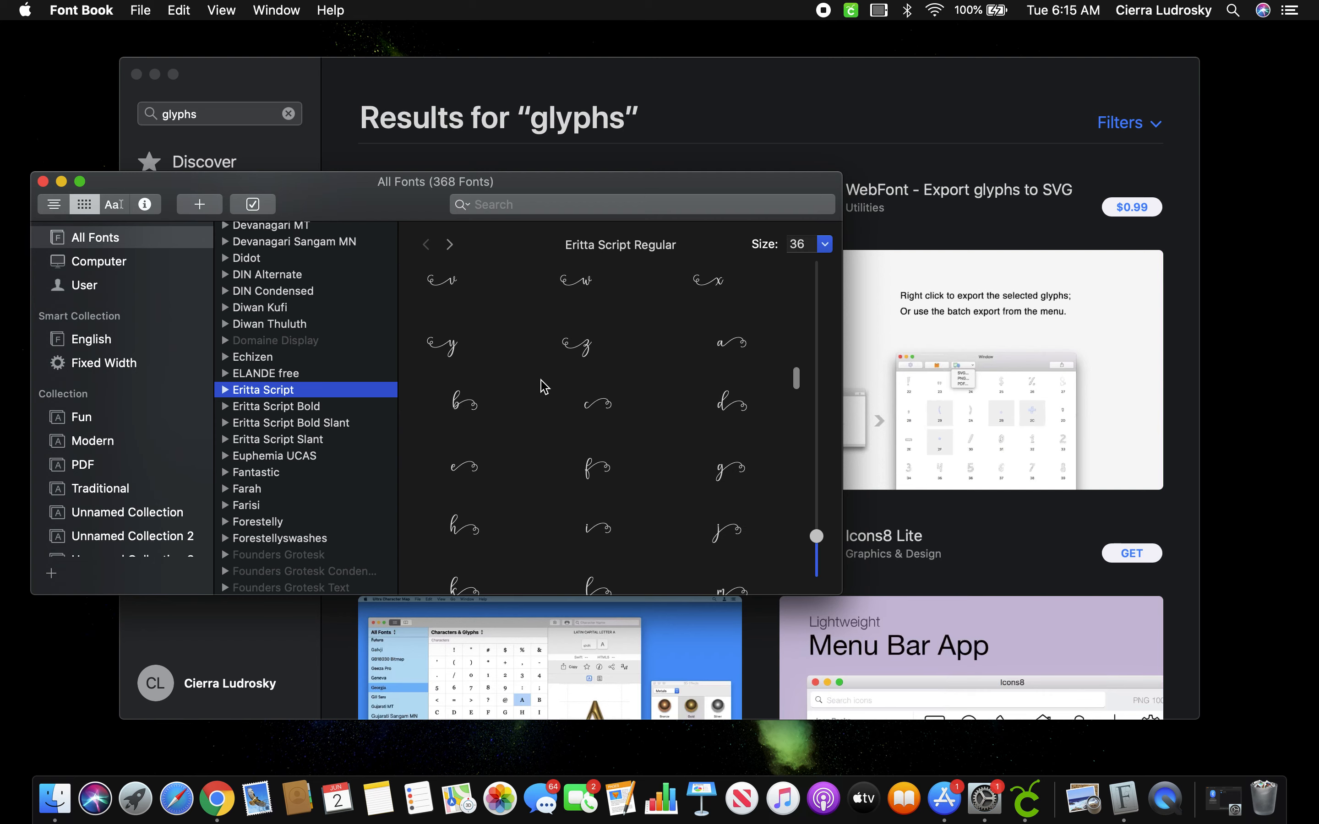
scroll(544, 386, "up", 10)
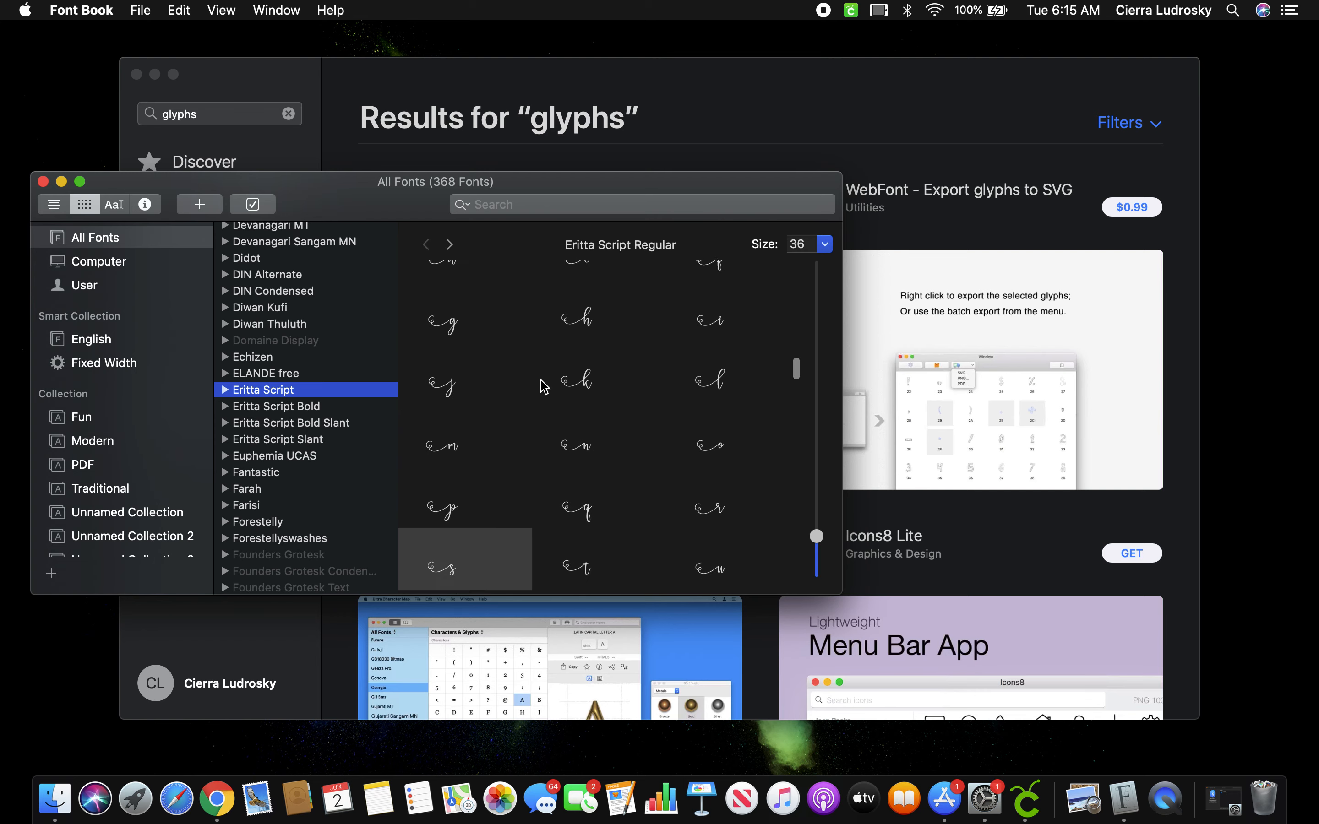
scroll(544, 386, "down", 3)
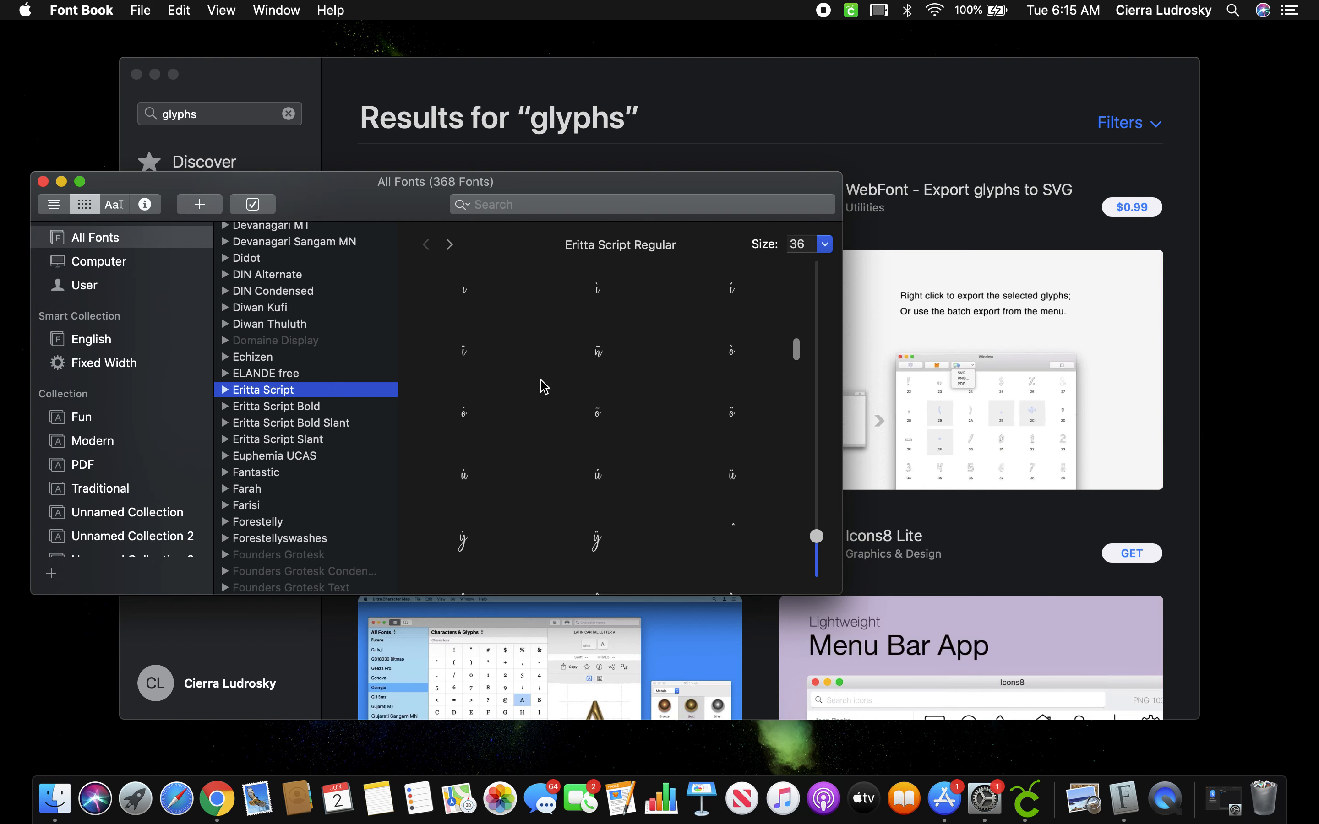
scroll(543, 386, "down", 10)
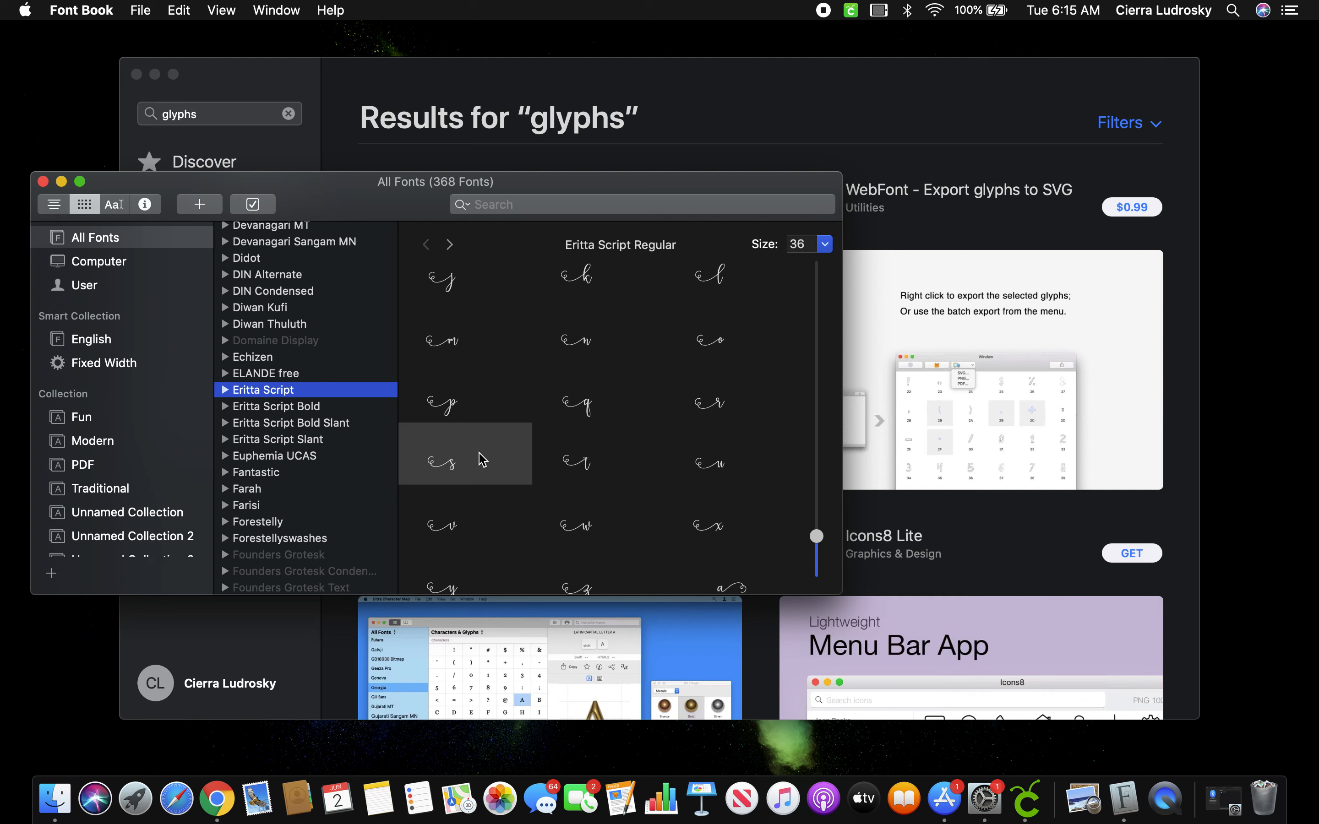
left_click(573, 412)
left_click(462, 467)
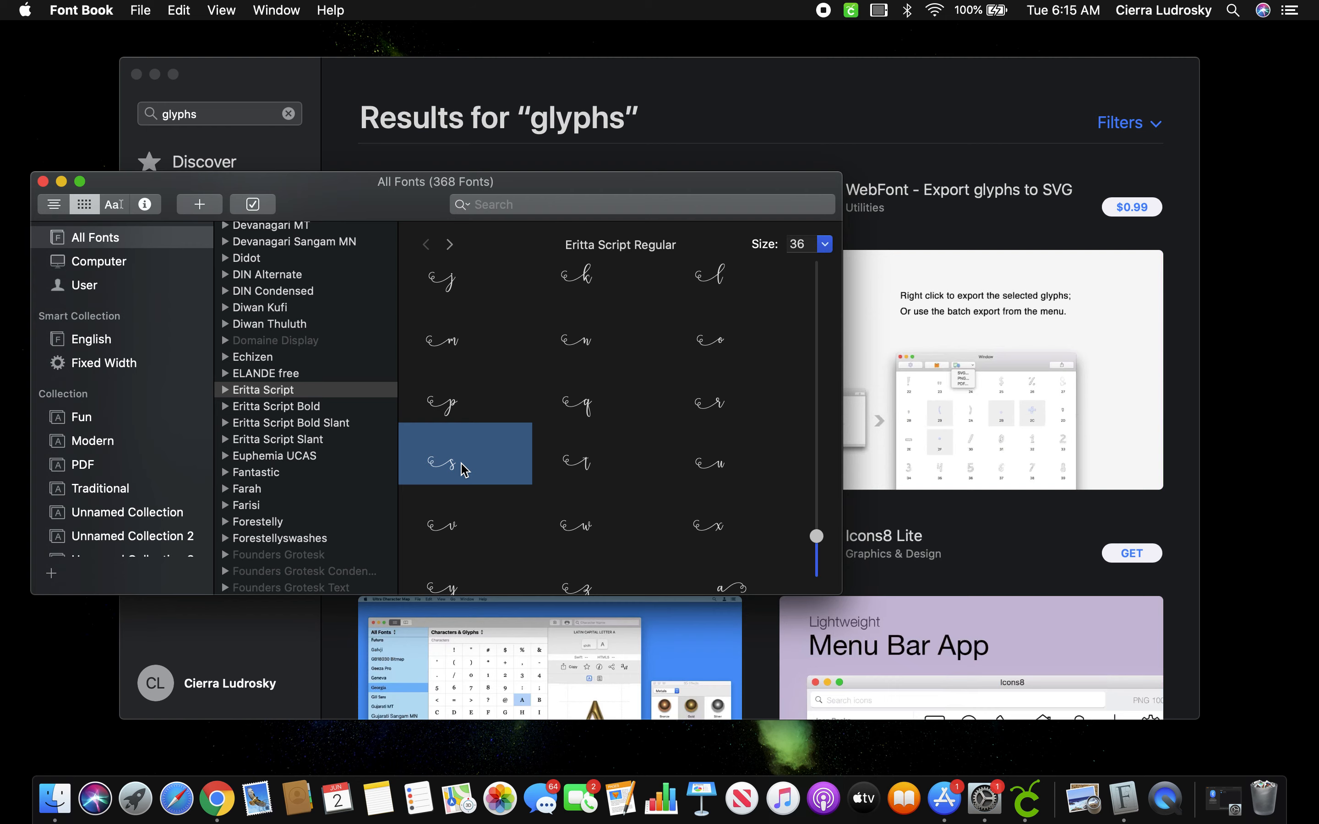
Switch to Cricut Design Space and replace the capital S of "Summer" with the leading-swash s glyph copied from the font
key("ctrl+Right")
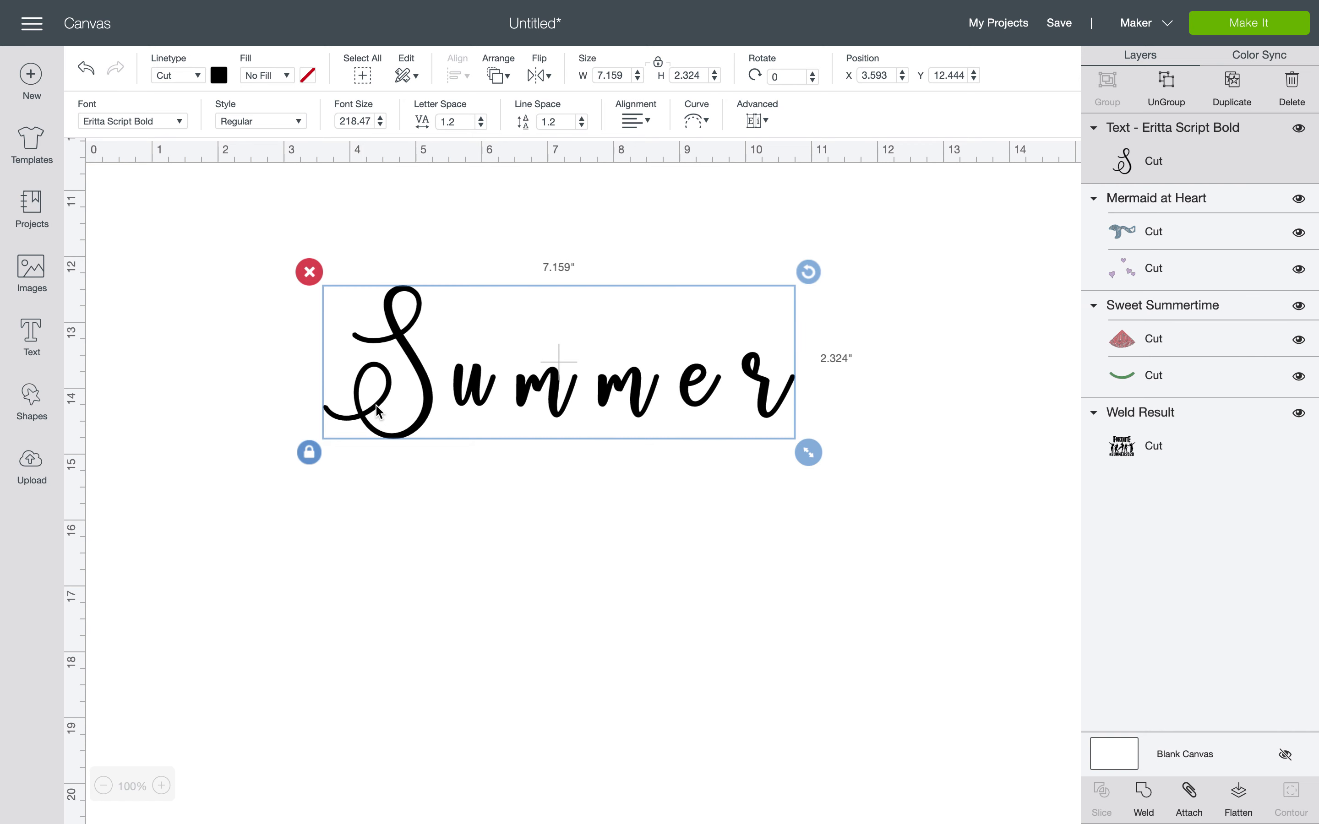
left_click(440, 400)
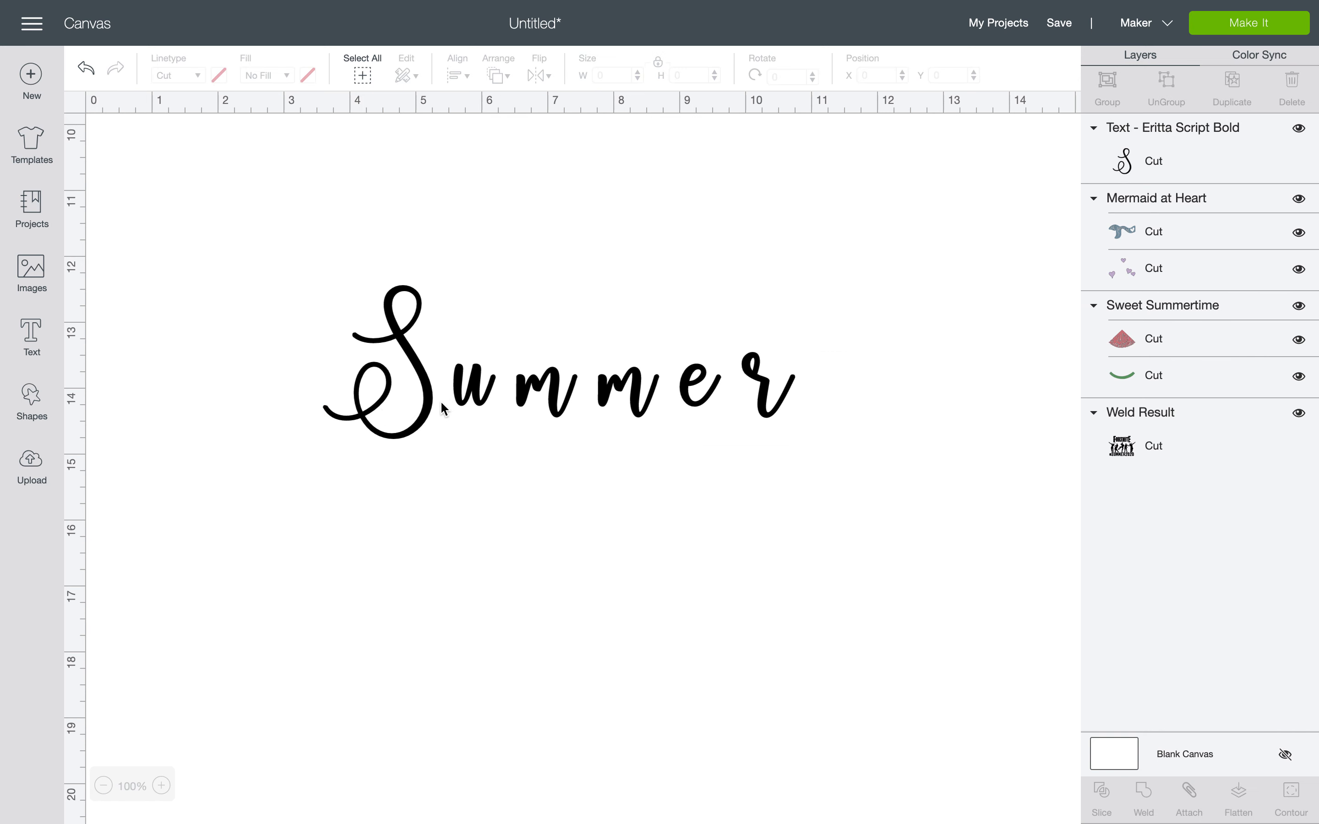
double_click(522, 391)
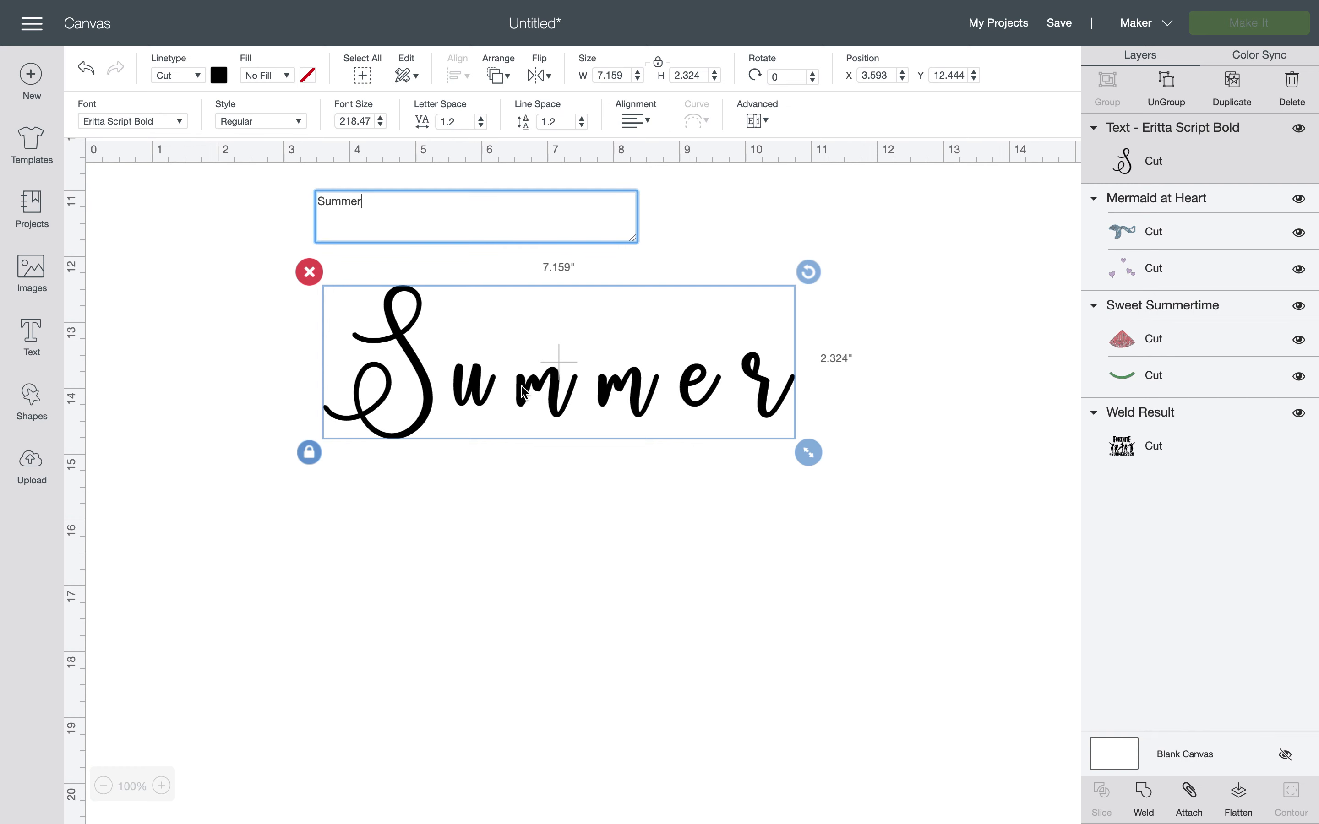
left_click(327, 202)
key("BackSpace")
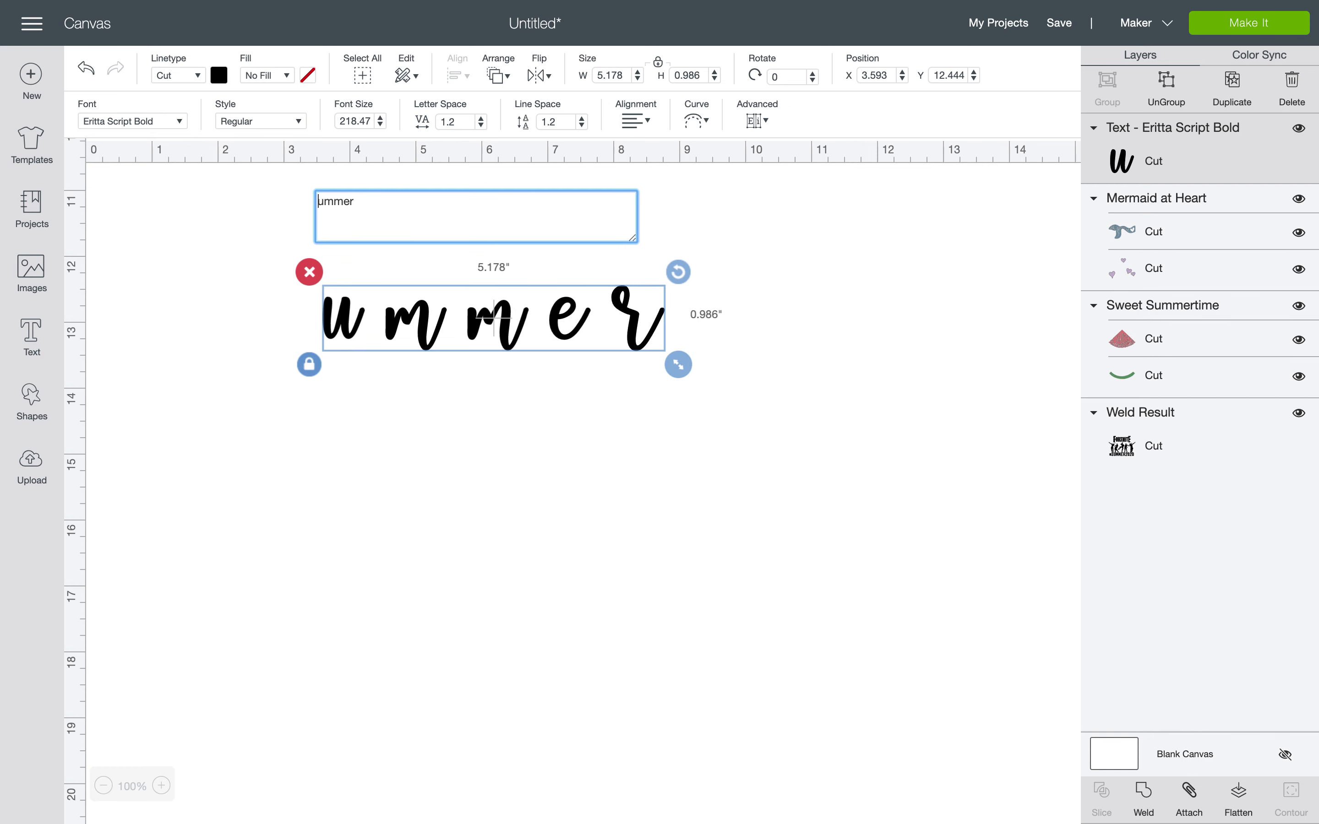
key("super+v")
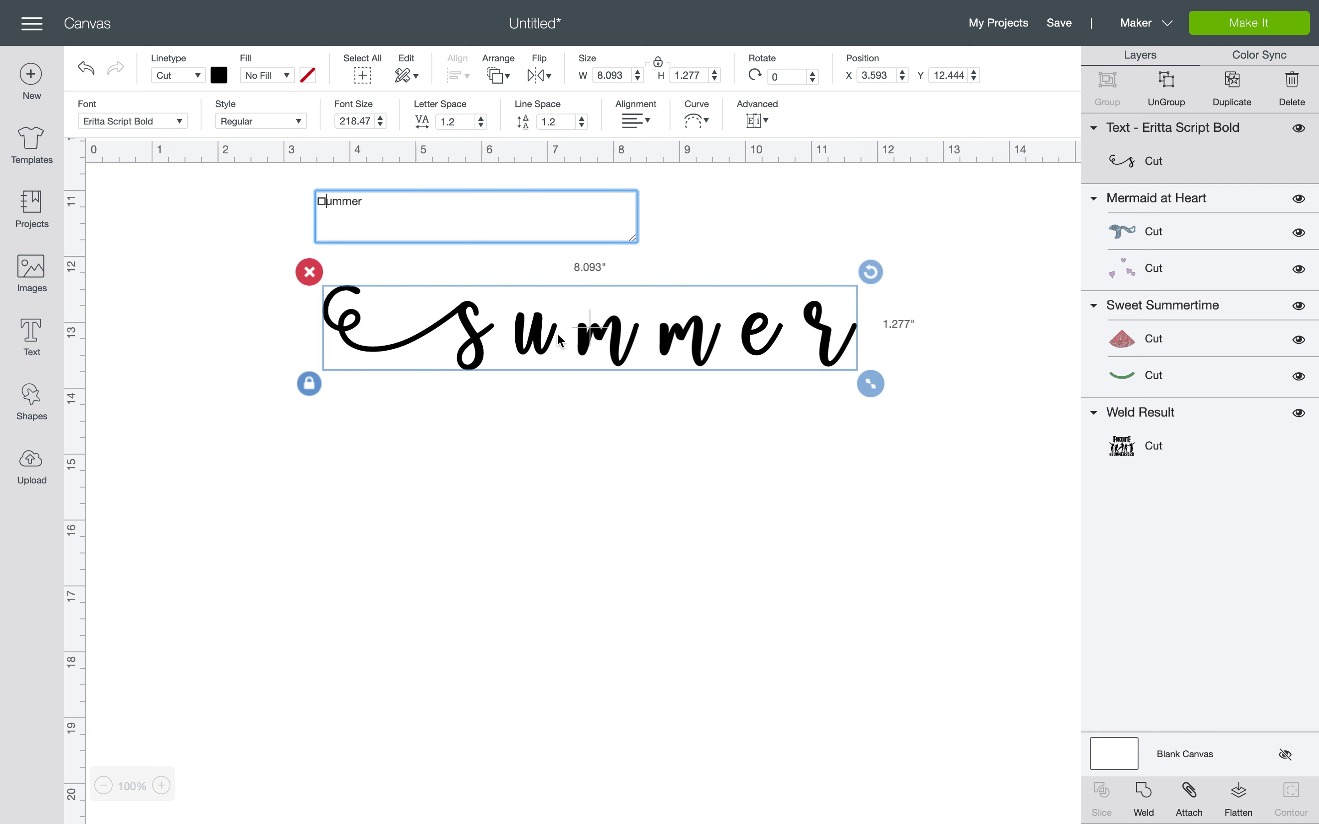
left_click(542, 447)
left_click(484, 314)
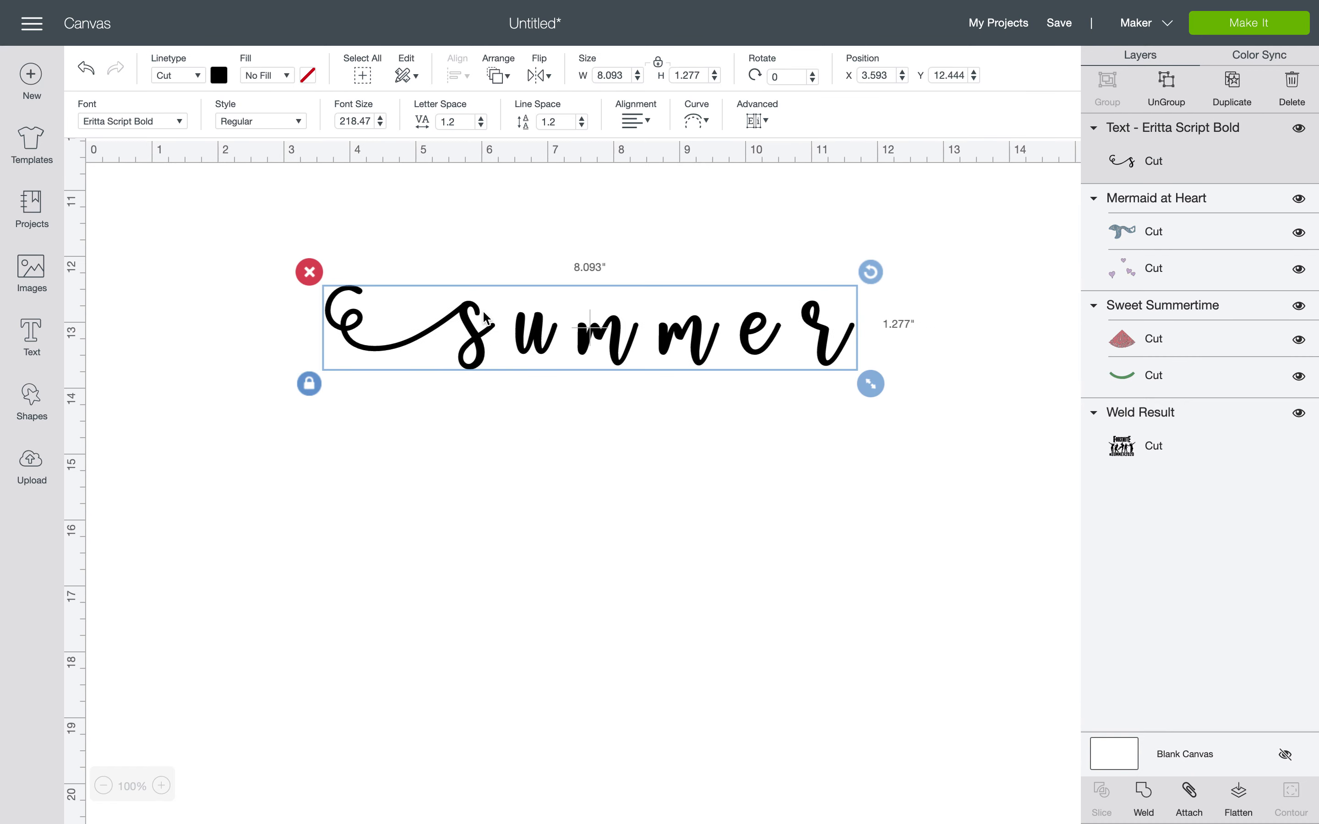
Switch back to Font Book and find and select Eritta Script's lowercase r glyph with the trailing swash
key("ctrl+Left")
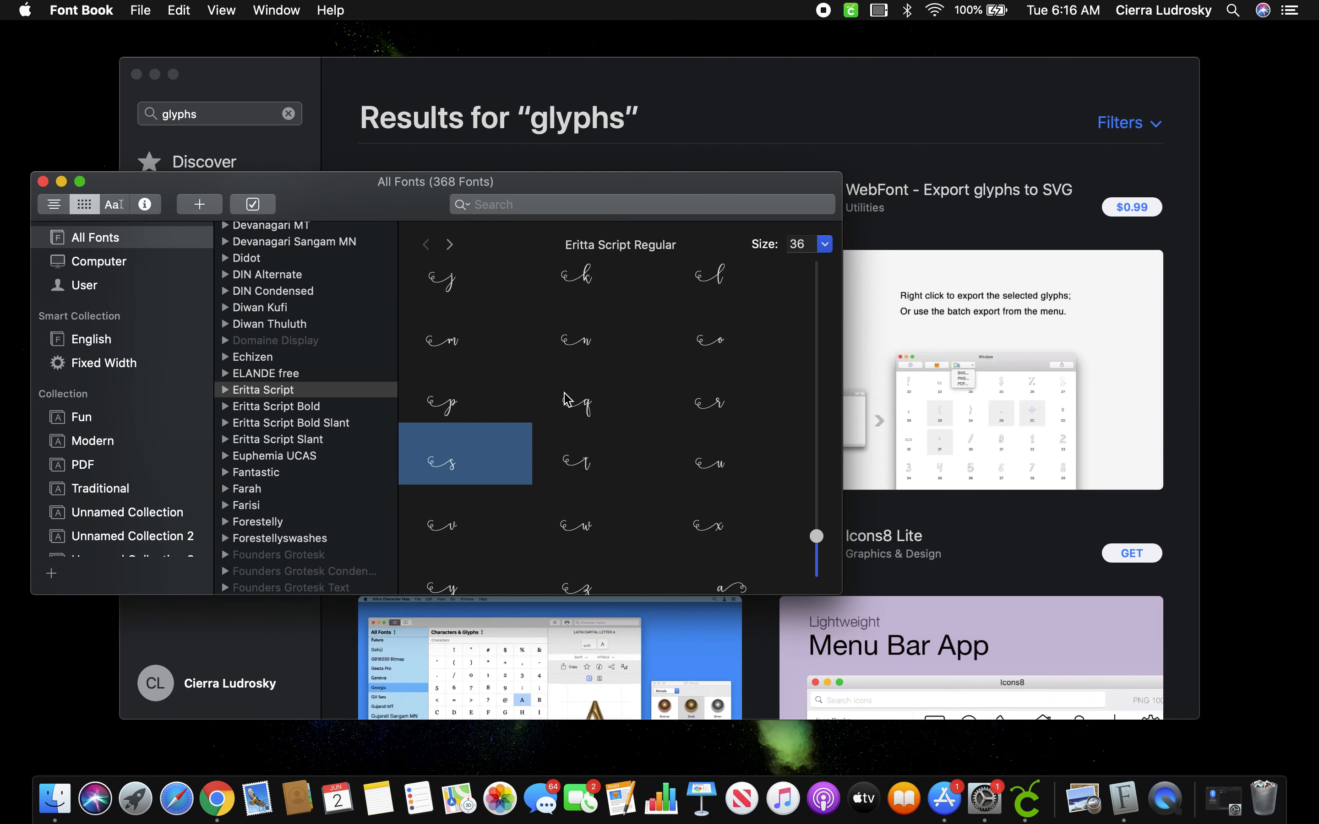
scroll(567, 400, "down", 5)
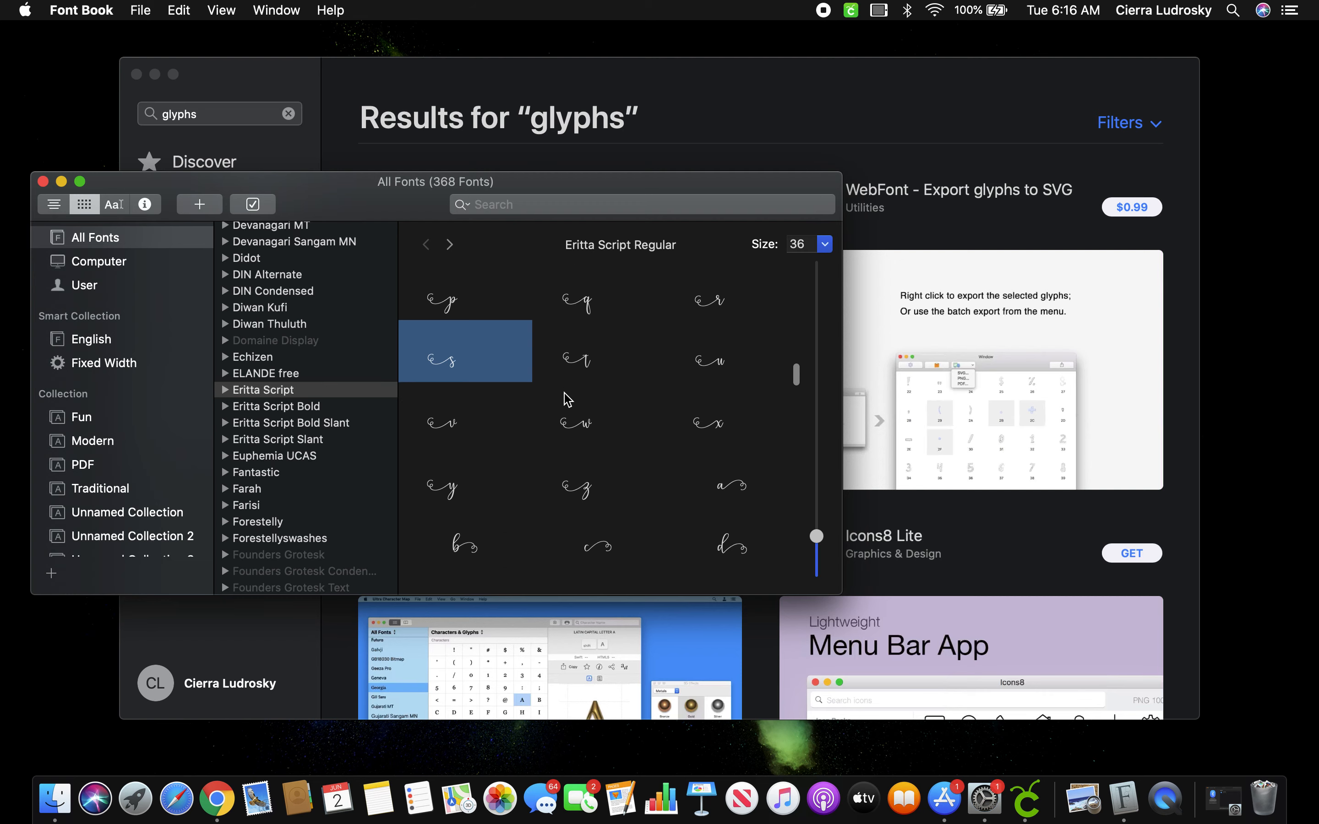
scroll(567, 400, "up", 7)
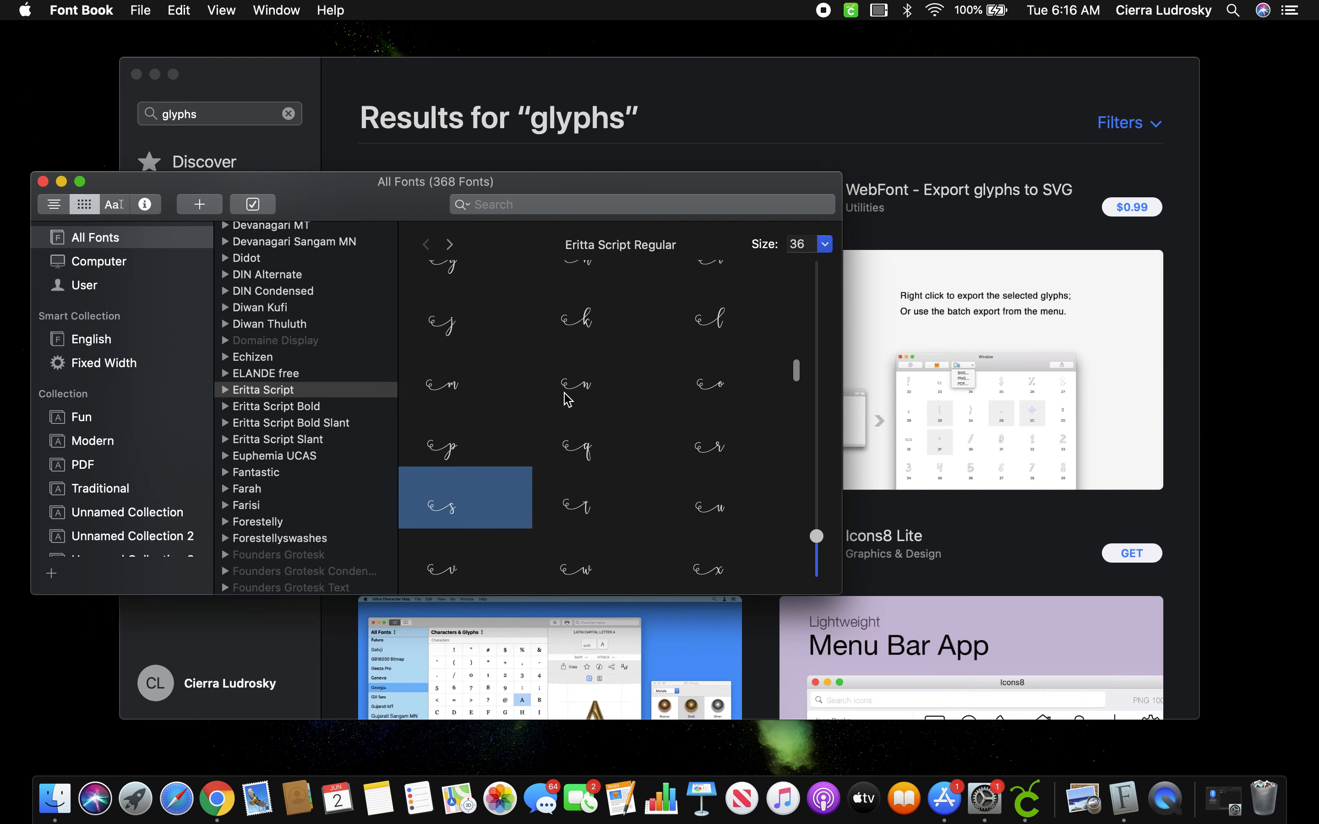
scroll(567, 400, "up", 2)
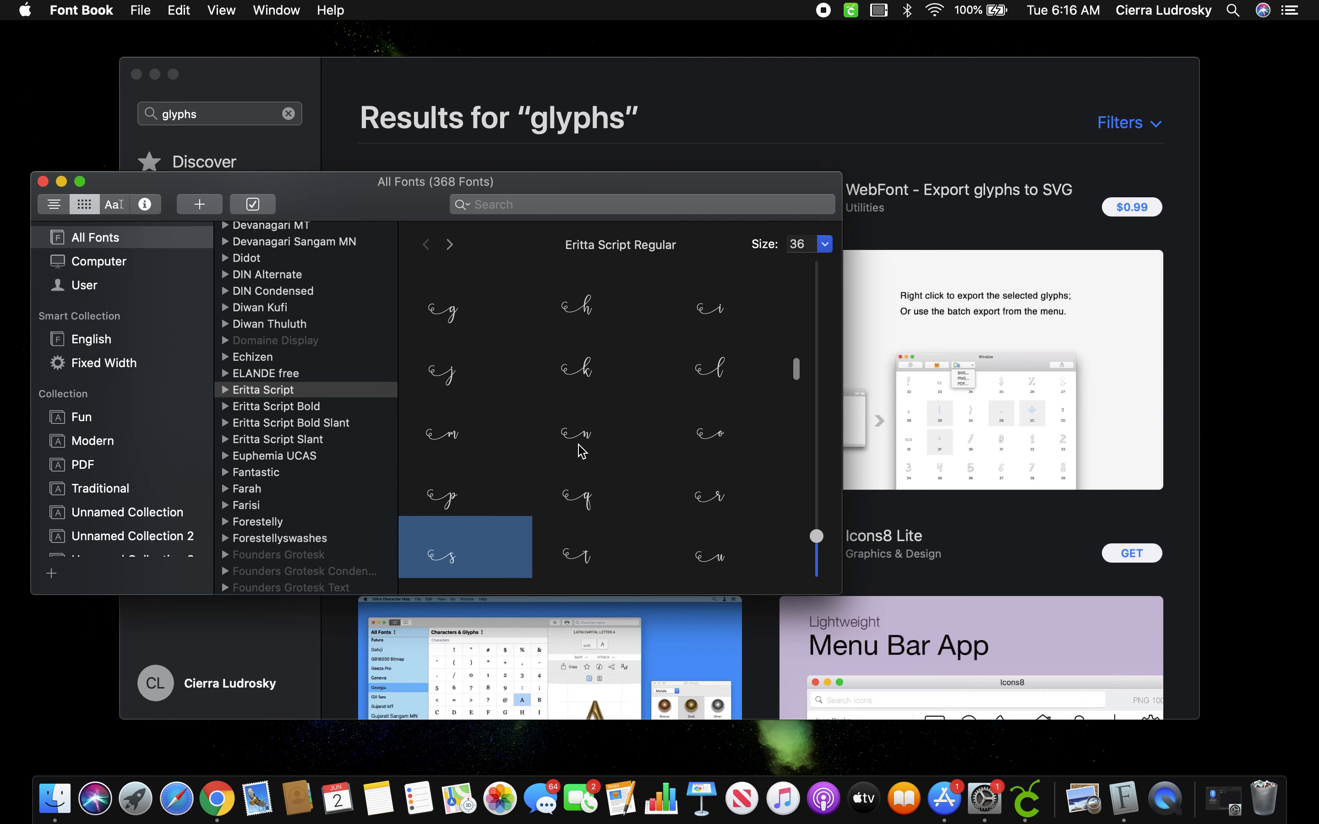
scroll(588, 436, "down", 4)
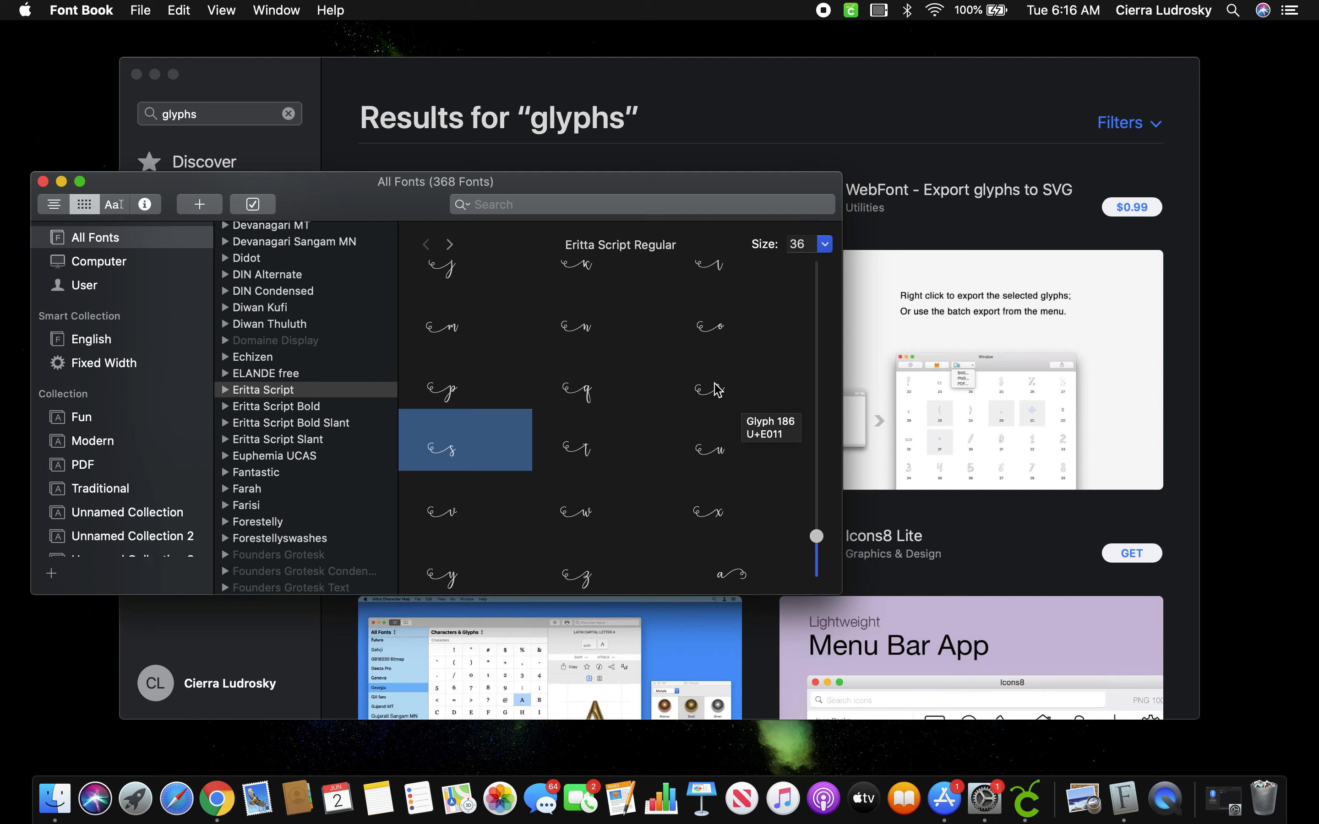
scroll(717, 390, "down", 3)
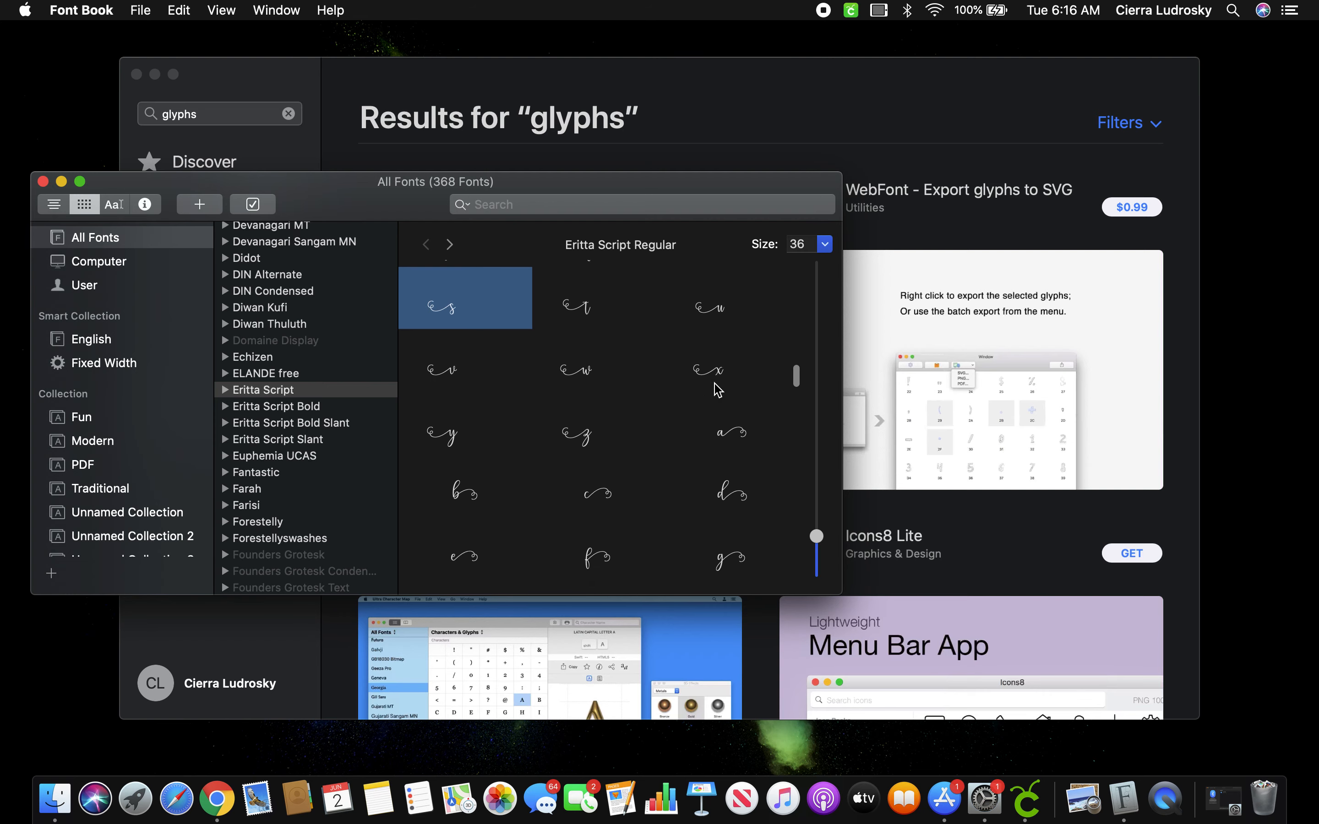
scroll(718, 389, "down", 5)
scroll(717, 389, "down", 6)
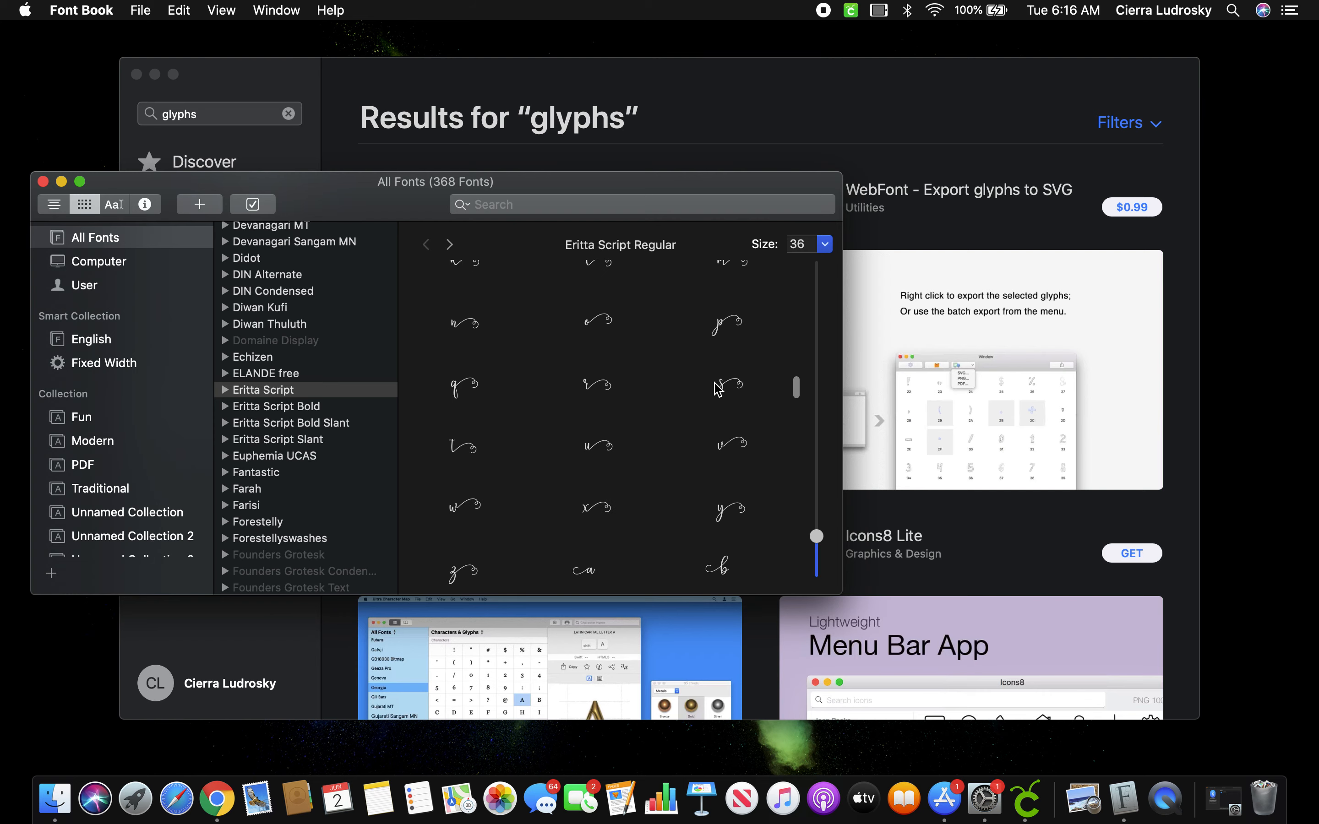
scroll(717, 389, "up", 2)
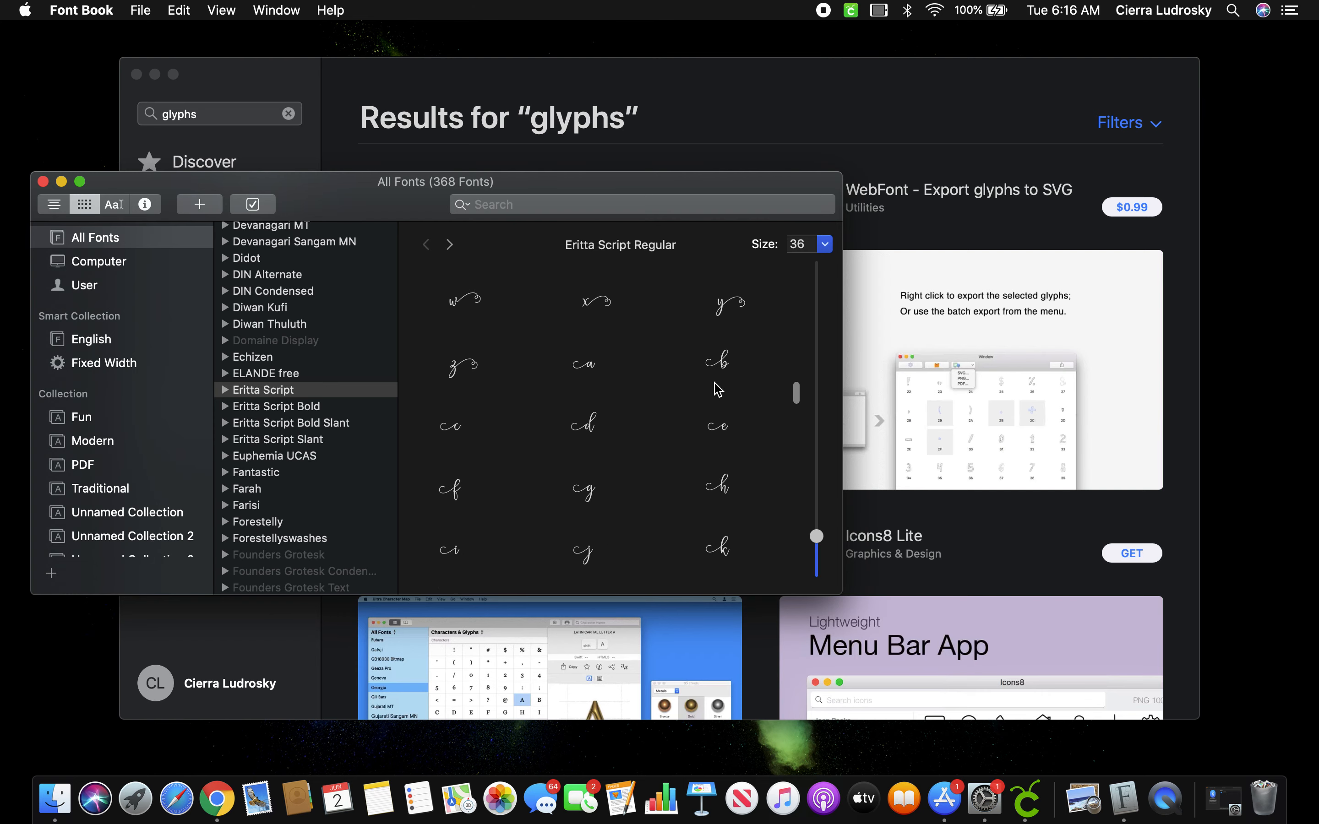
scroll(717, 389, "up", 1)
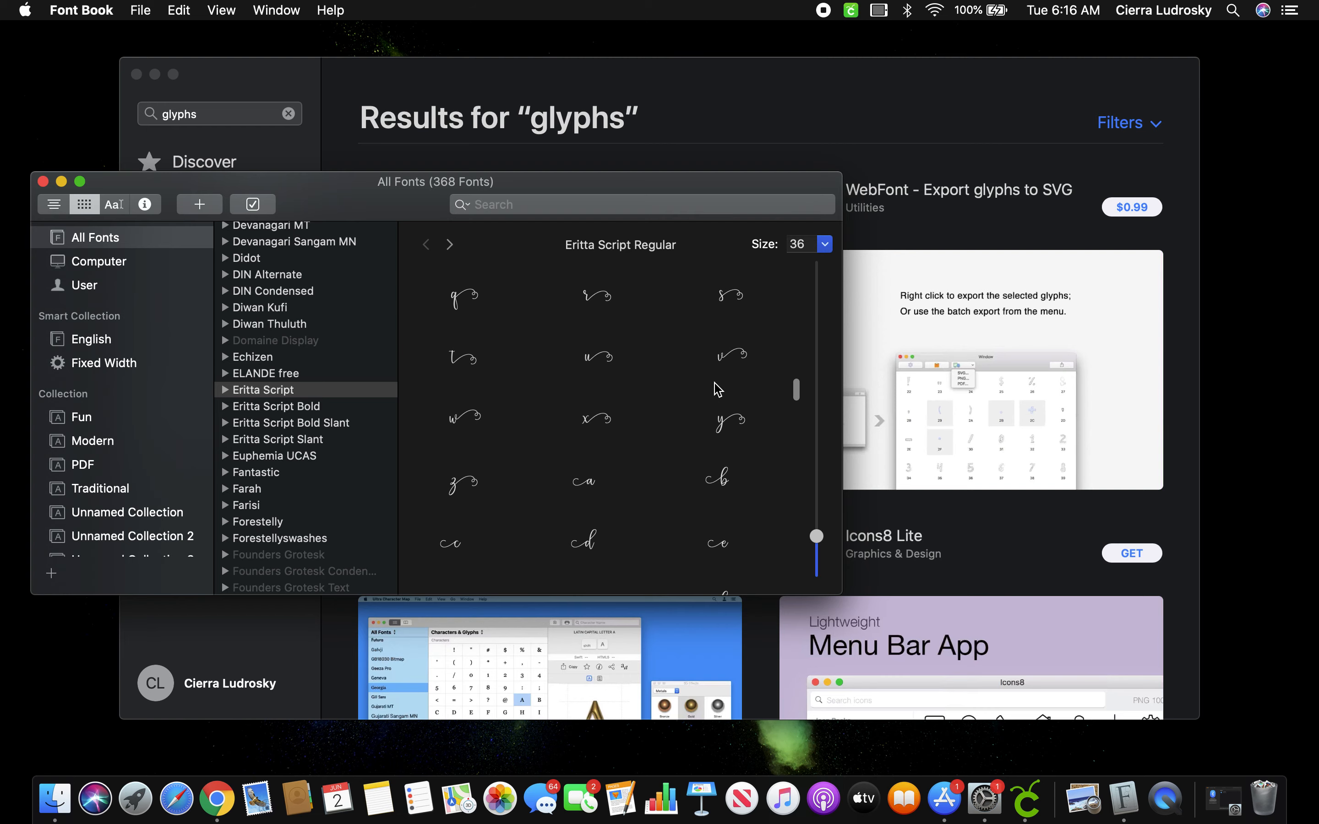
left_click(595, 303)
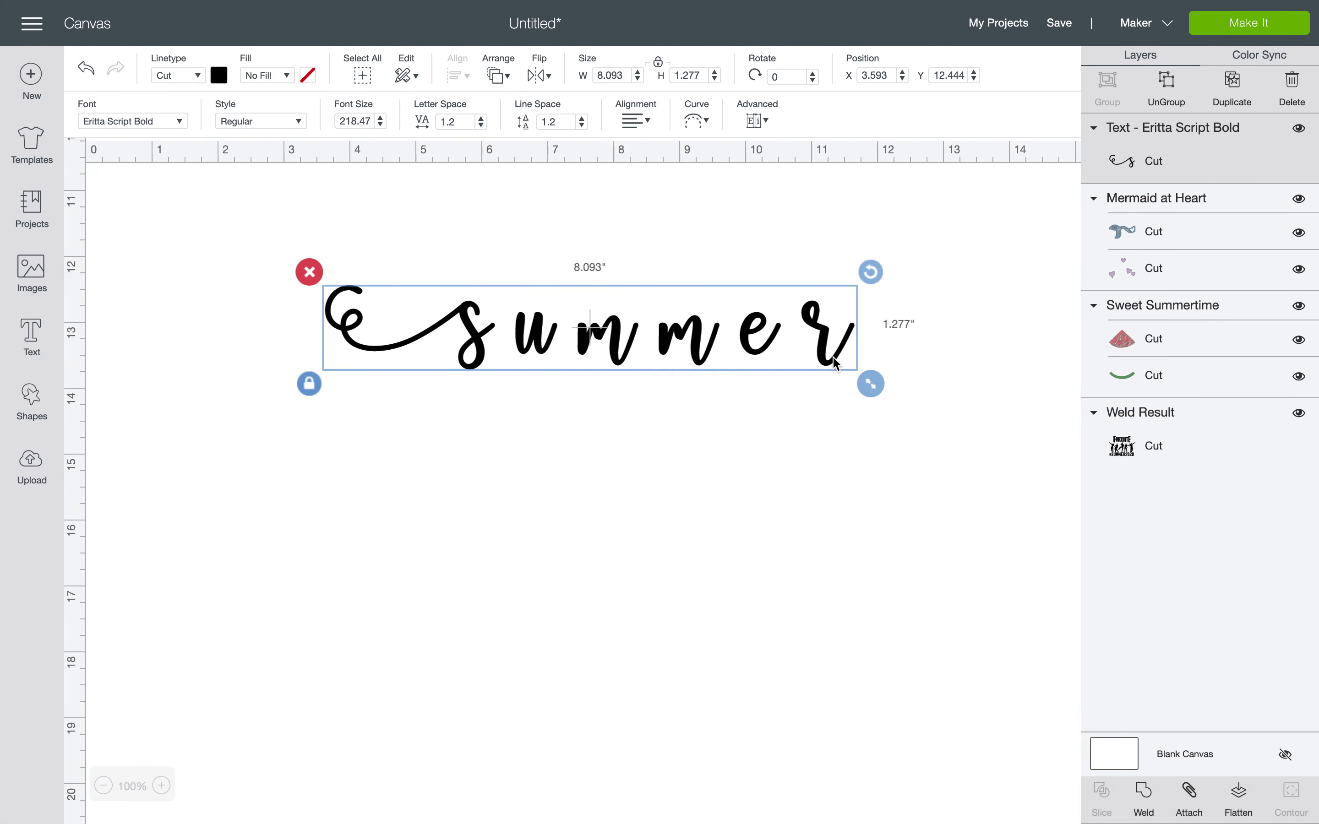
In Cricut Design Space, replace the word's final r with the trailing-swash r glyph and move the text to about X 2.51, Y 12.65
left_click(796, 327)
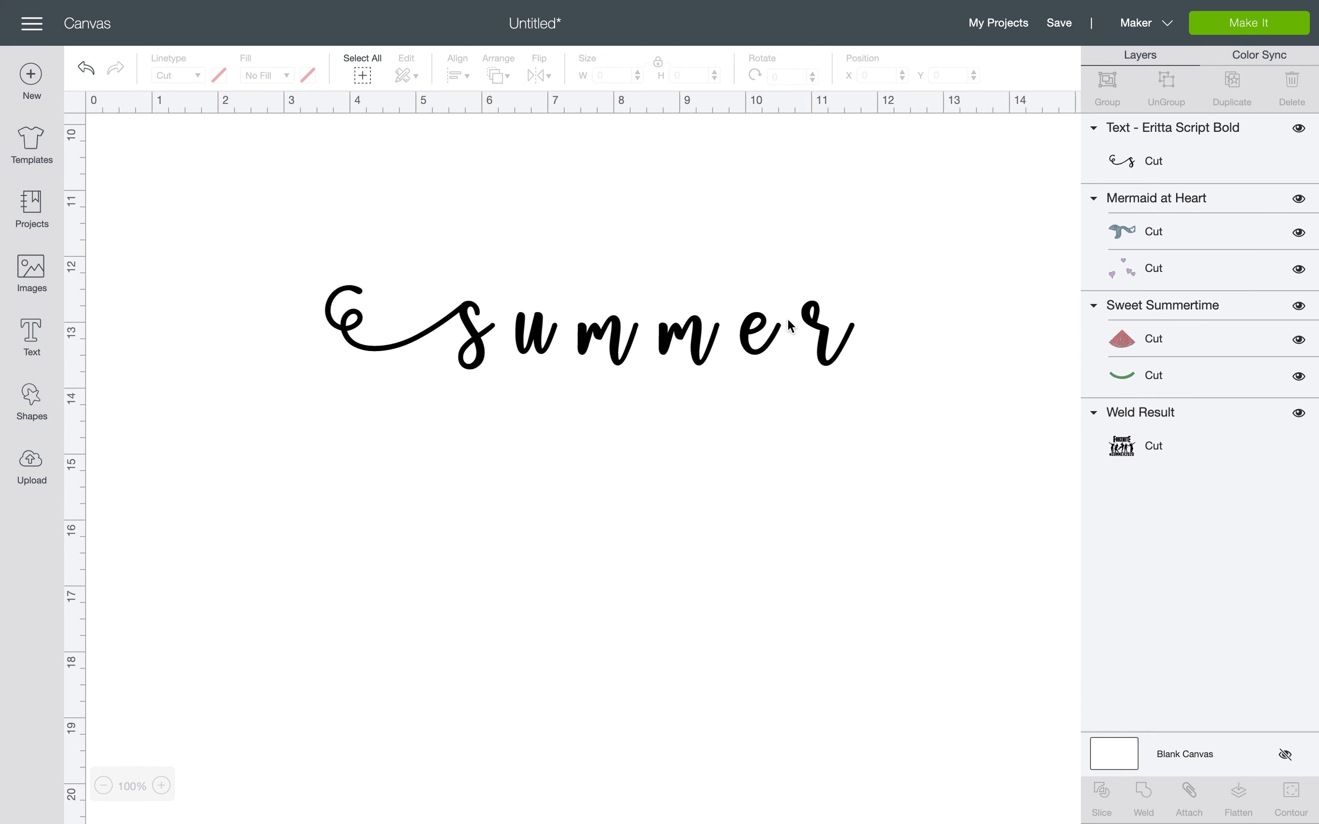
double_click(828, 326)
key("BackSpace")
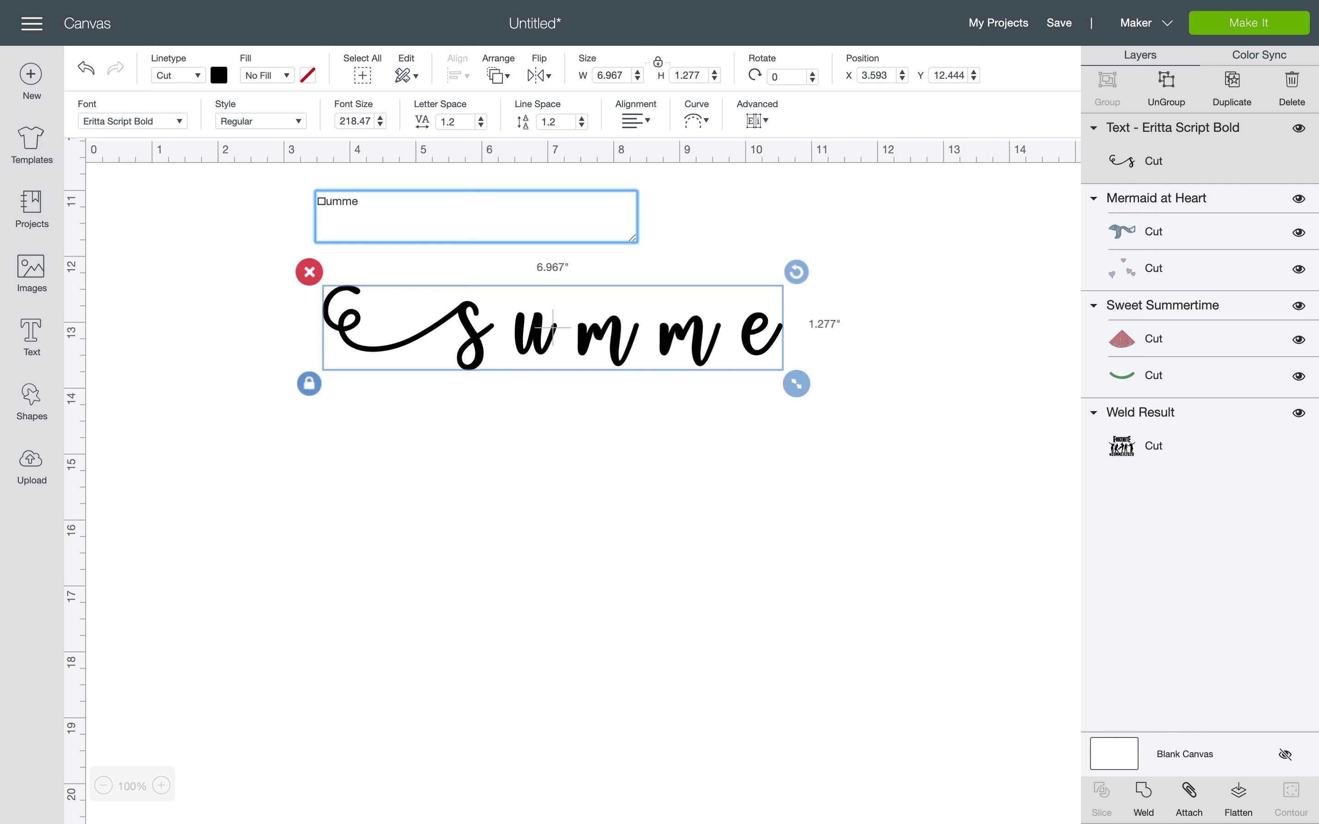
type("□")
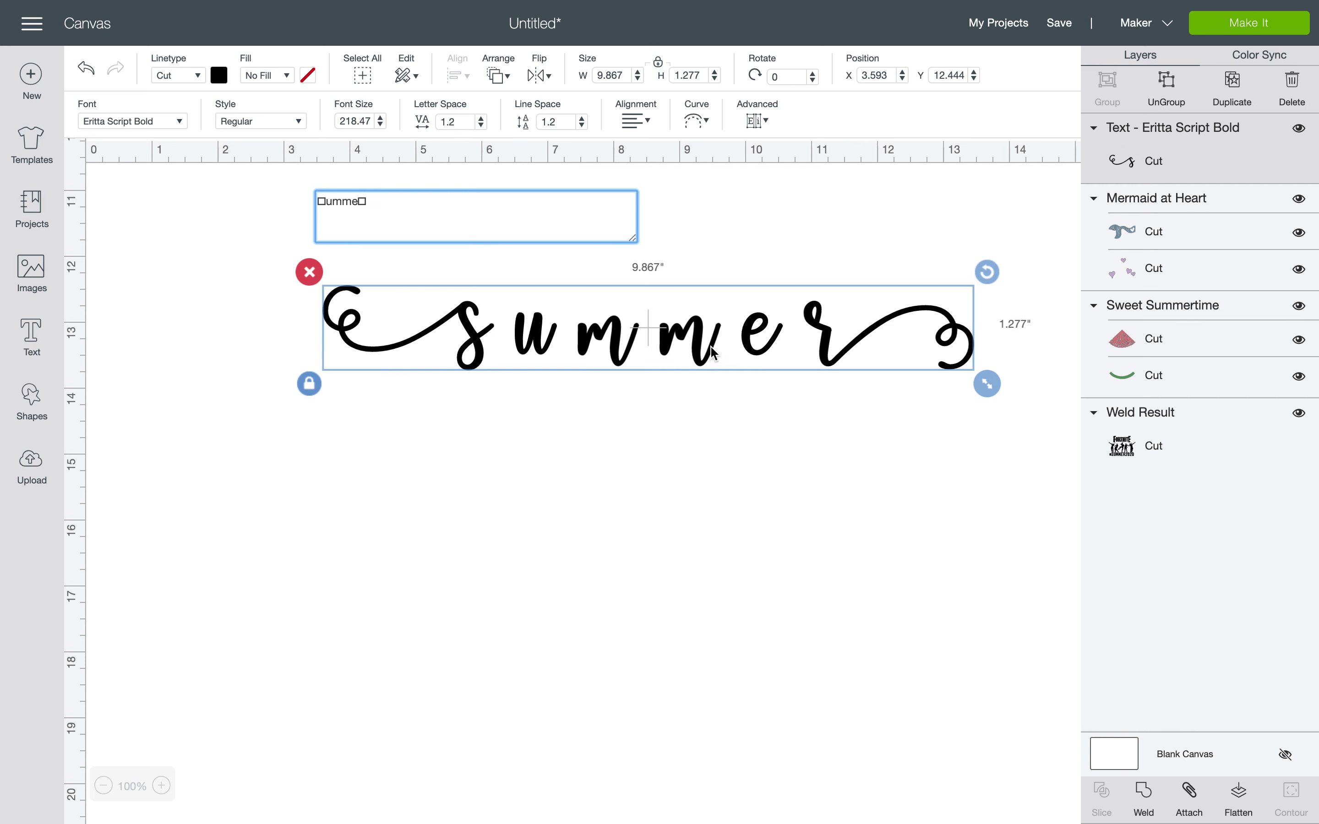
left_click(655, 330)
left_click(619, 346)
left_click_drag(713, 328, 647, 337)
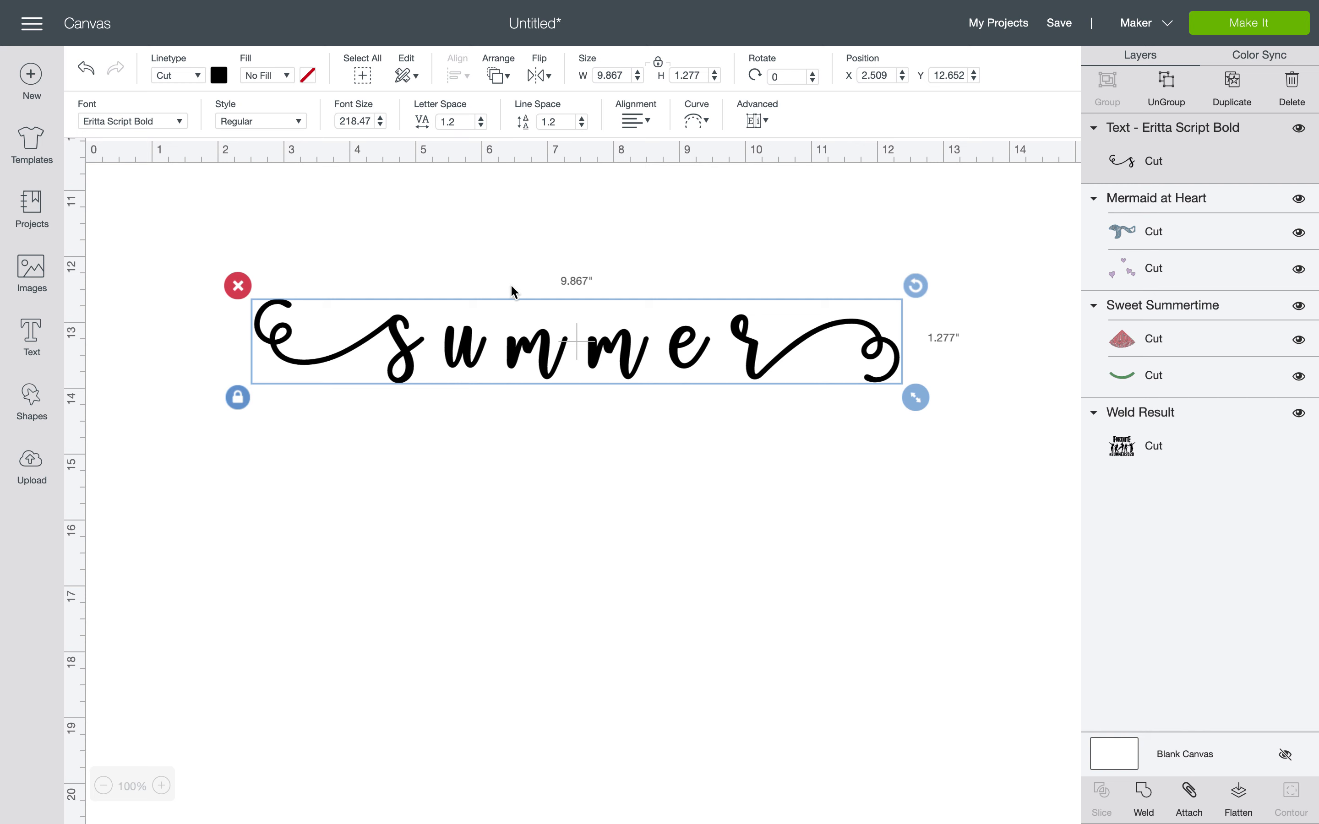
Ungroup the word to letters and move the u, both m's, the e and the swash r leftward until the letters connect
left_click(757, 123)
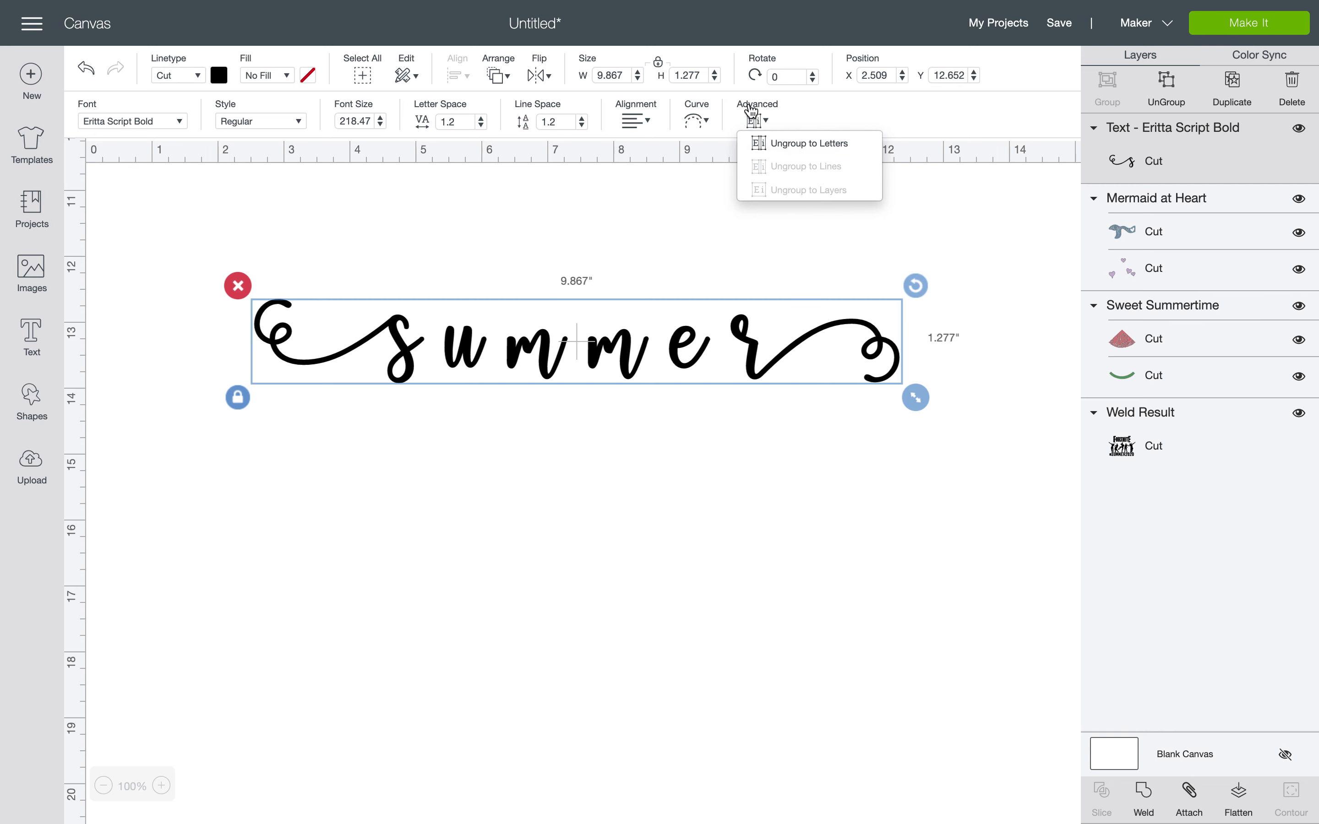
left_click(774, 144)
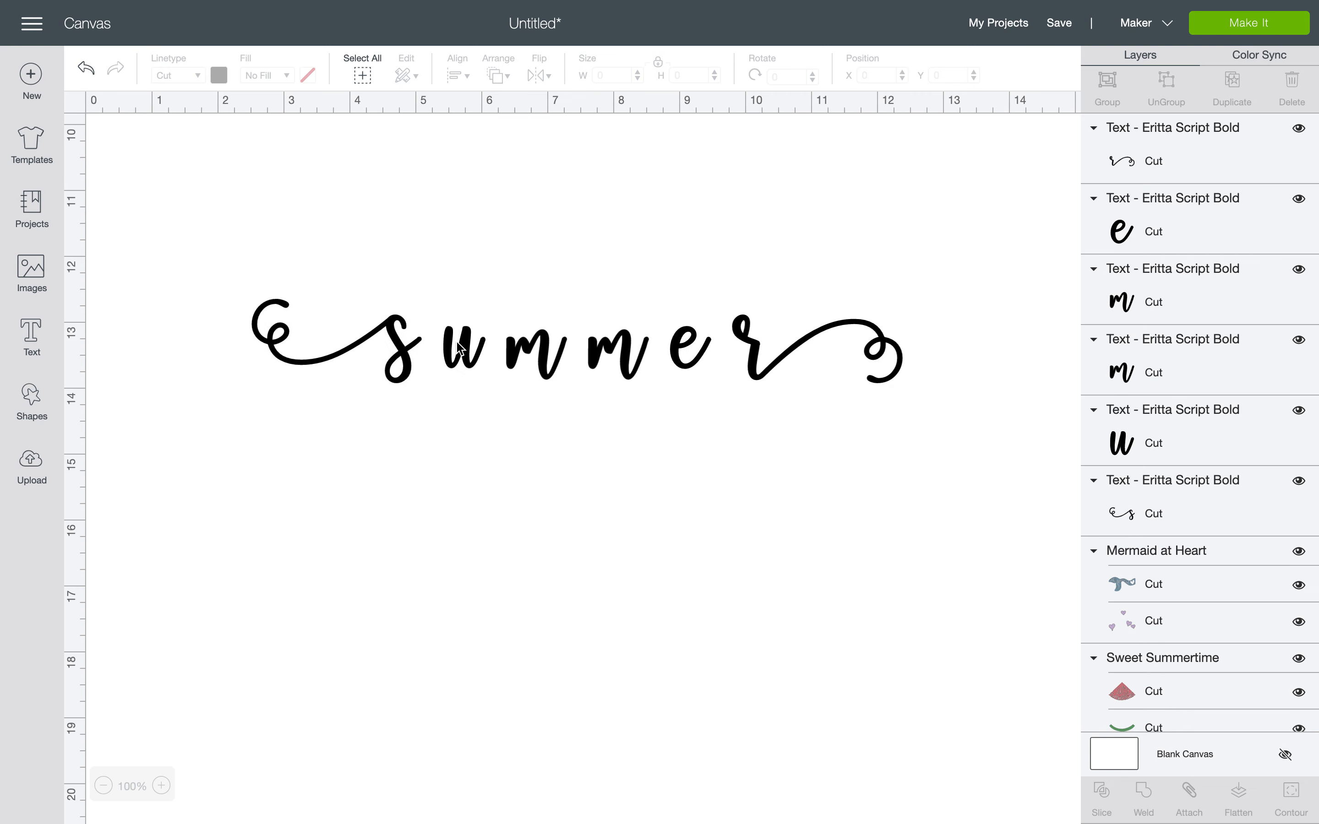
mouse_move(463, 355)
left_mouse_down()
mouse_move(440, 353)
mouse_move(516, 354)
mouse_move(467, 353)
left_mouse_up()
left_click_drag(604, 354, 522, 349)
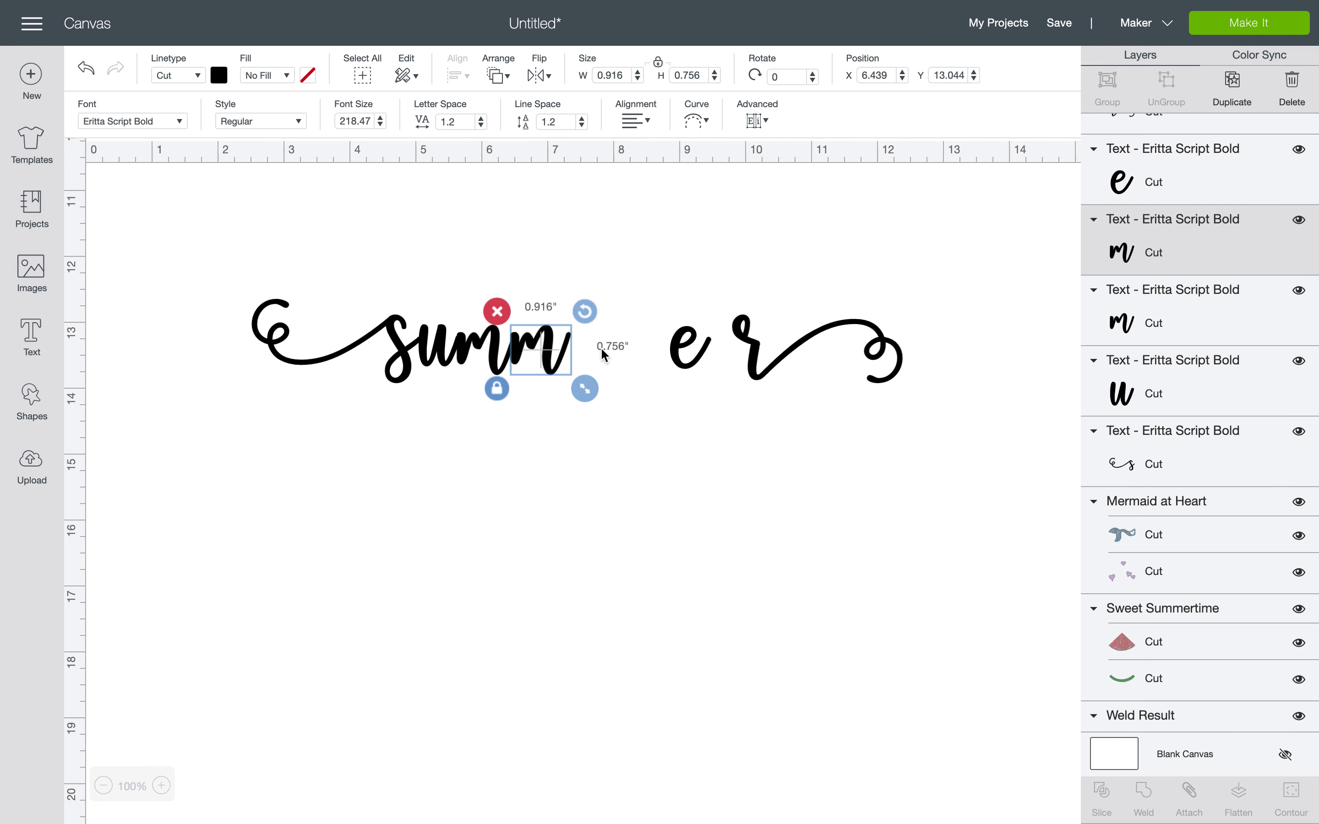
left_click_drag(676, 354, 567, 354)
left_click_drag(752, 363, 620, 364)
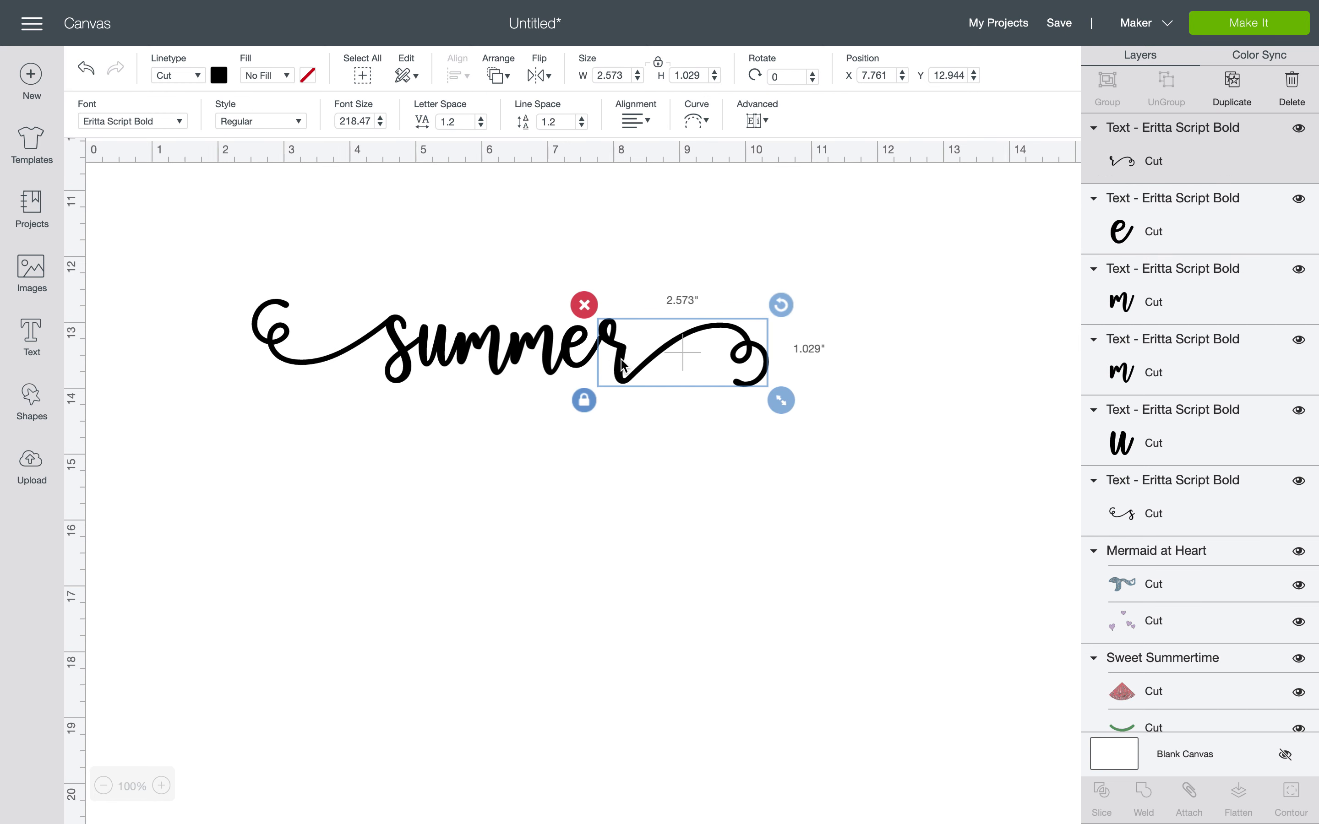
left_click(660, 270)
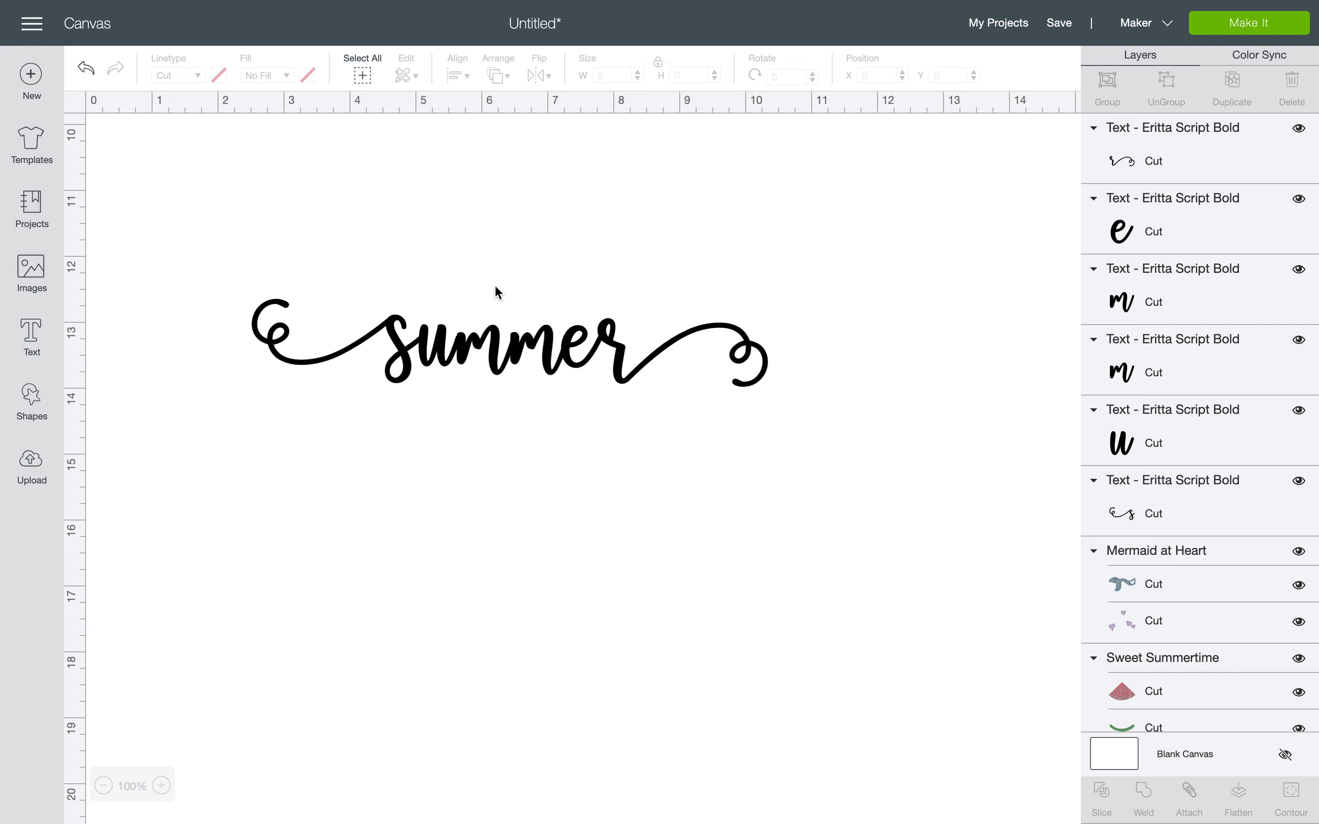
Select all six letters of the word, attach them, and weld them into a single cut shape
left_click_drag(190, 287, 918, 411)
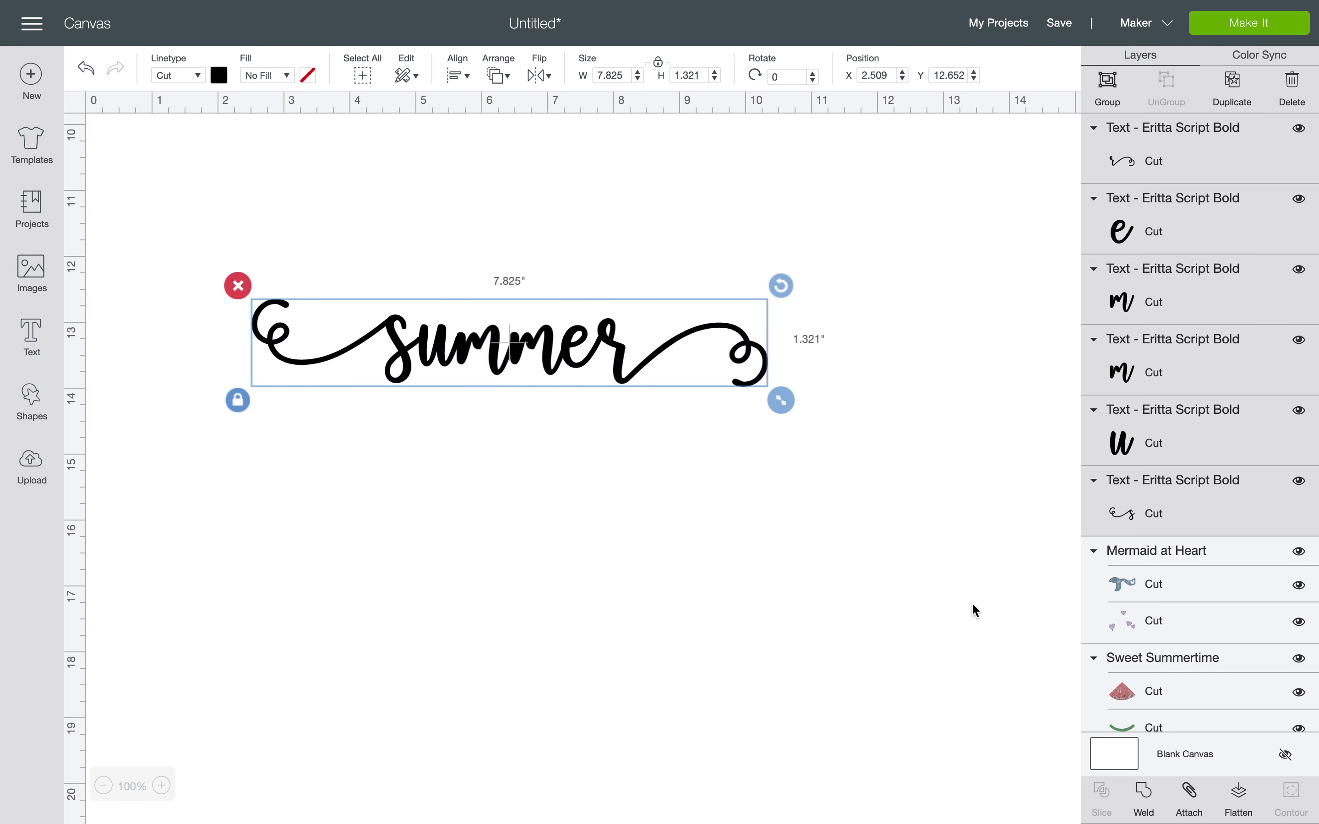
left_click(1187, 801)
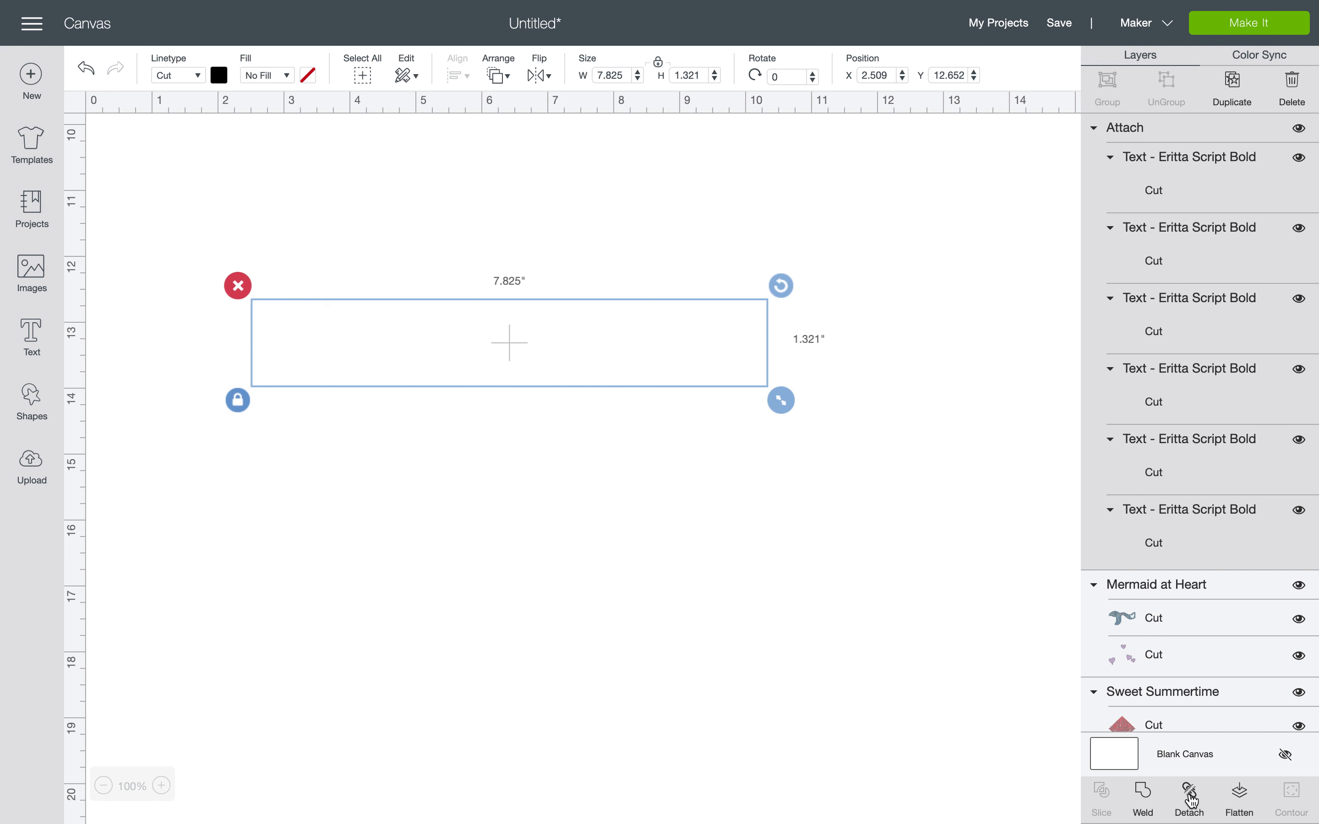
left_click(1144, 796)
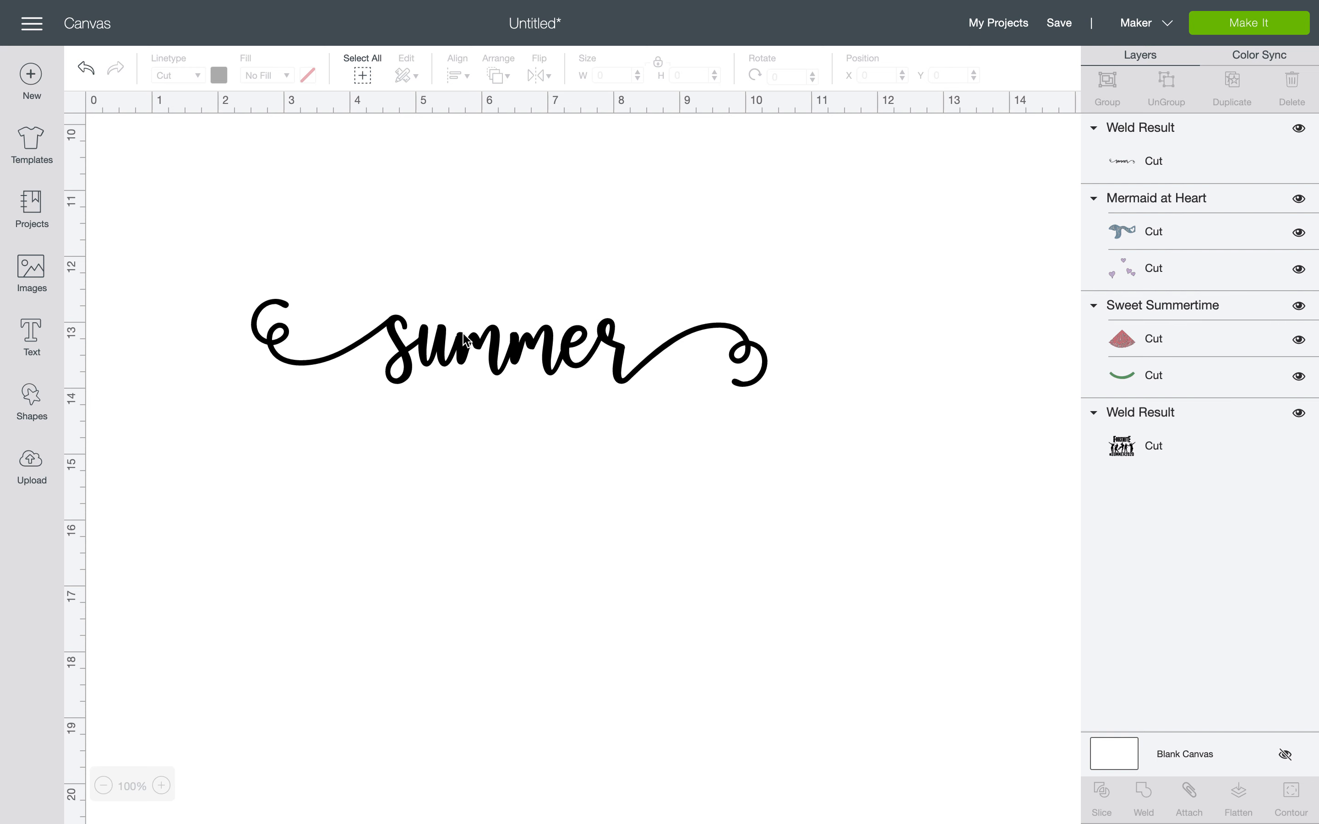
Move the welded word to about X 2.65, Y 12.99 on the canvas and deselect it
left_click_drag(455, 353, 460, 341)
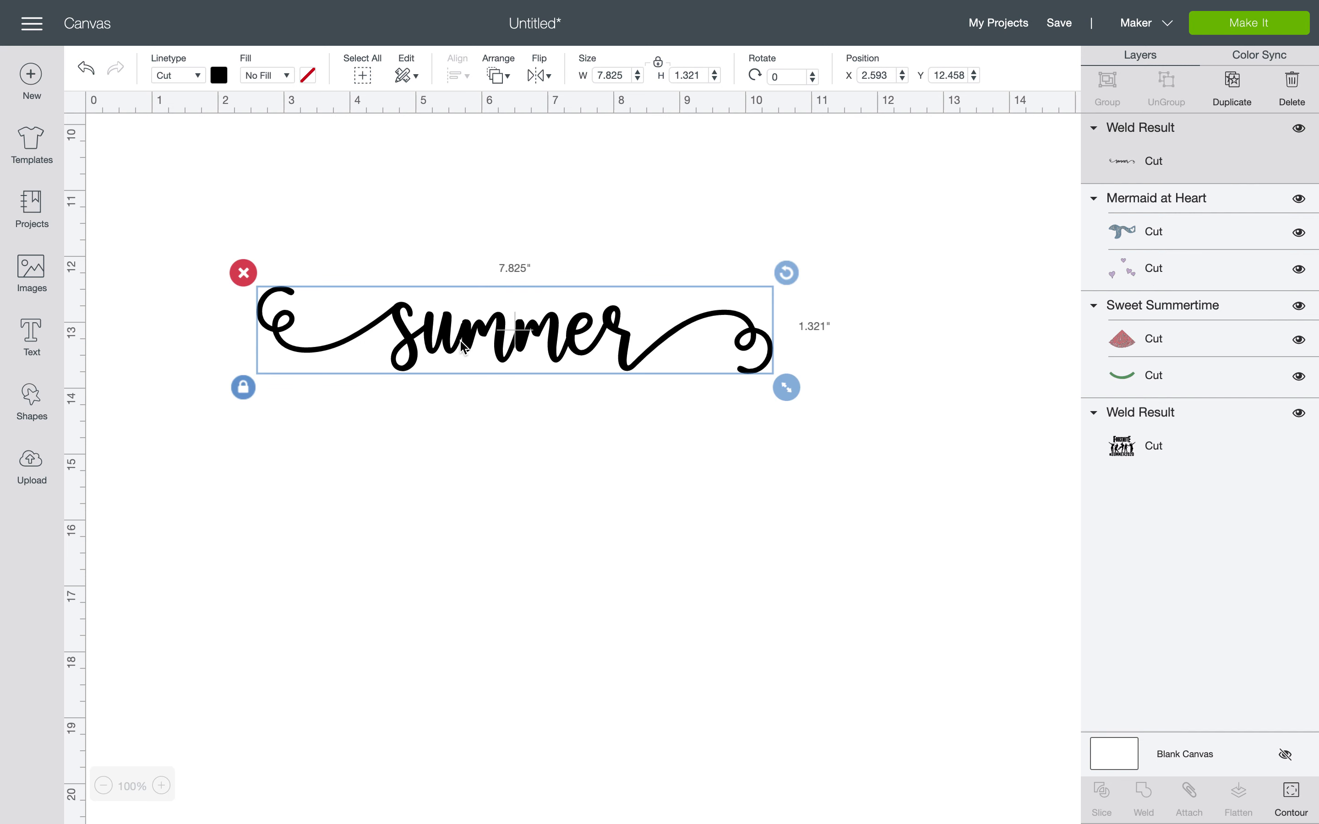
left_click(508, 213)
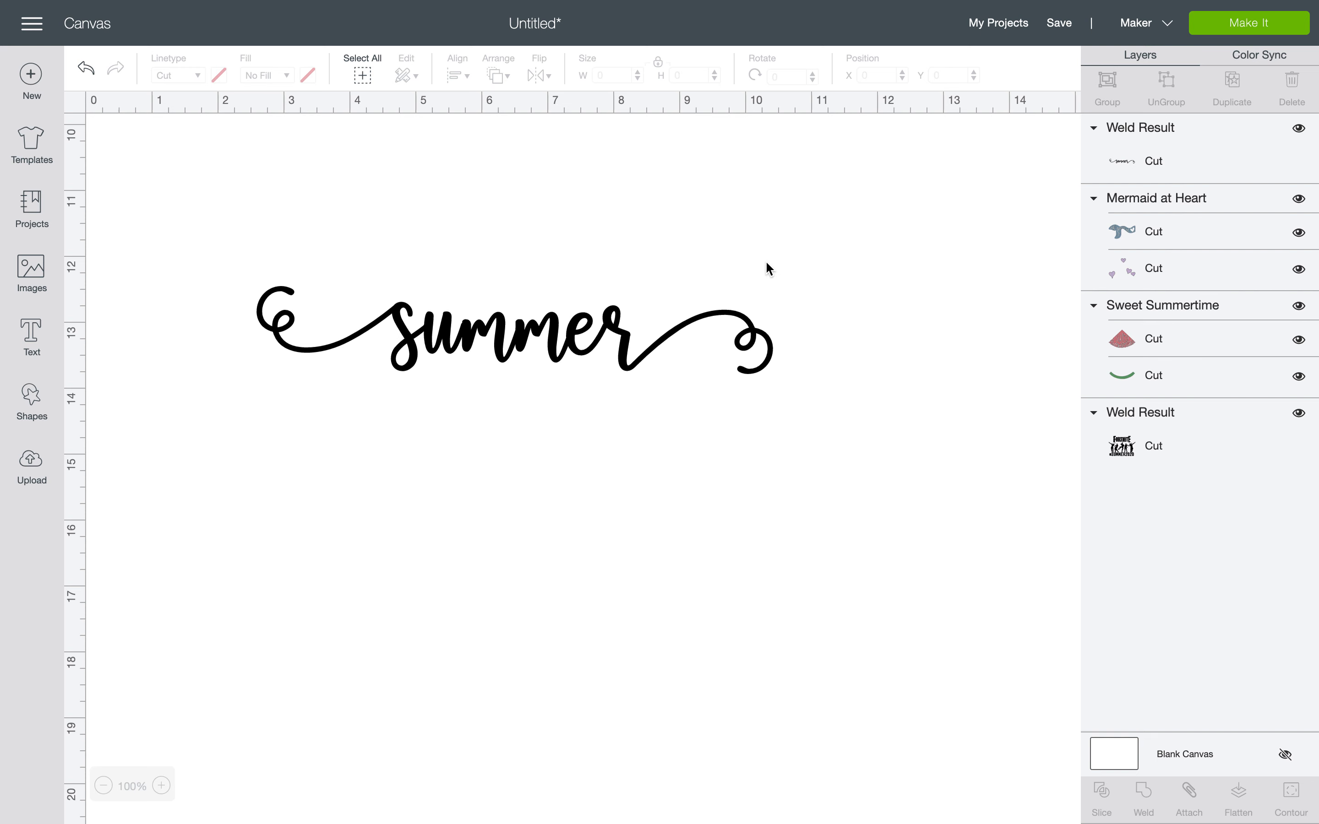
left_click(594, 316)
left_click_drag(588, 318, 593, 353)
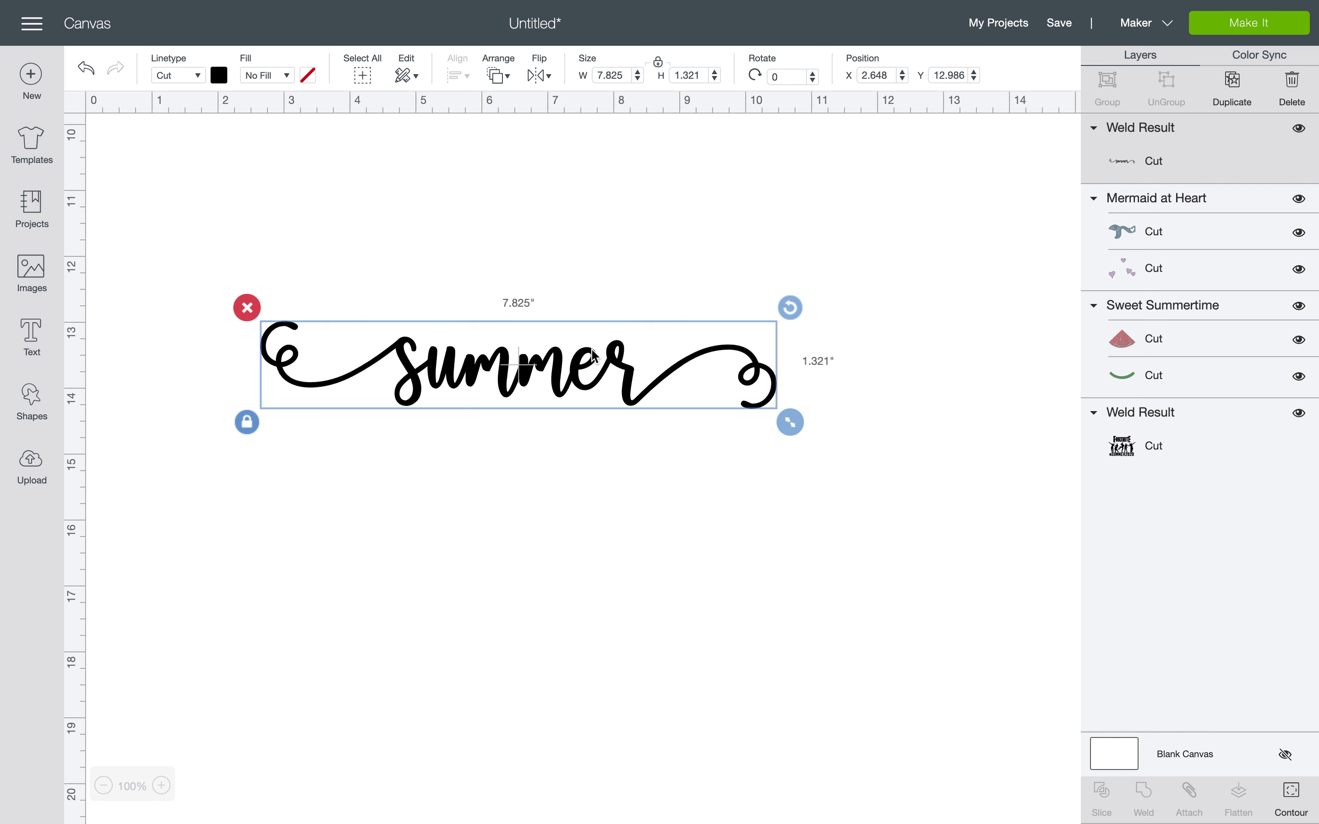
left_click(642, 490)
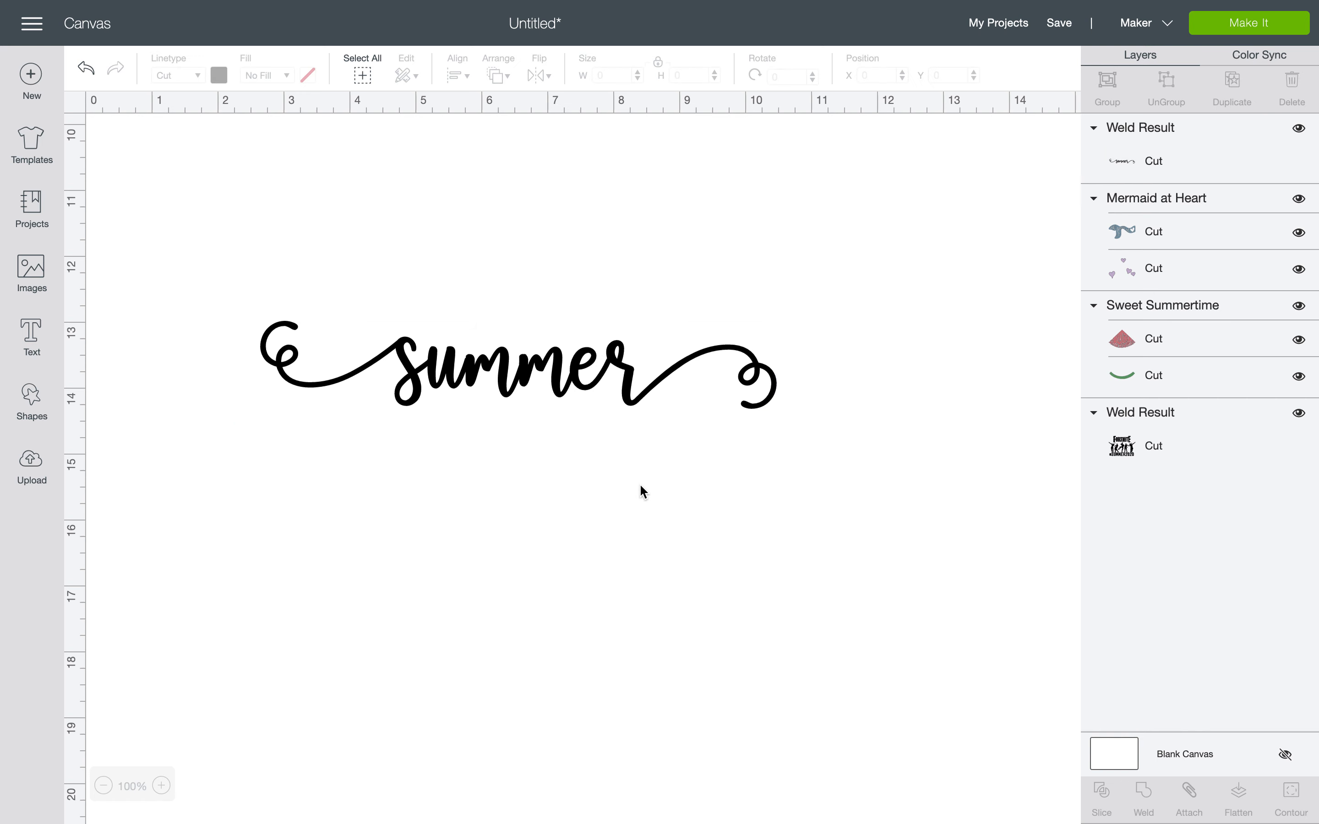